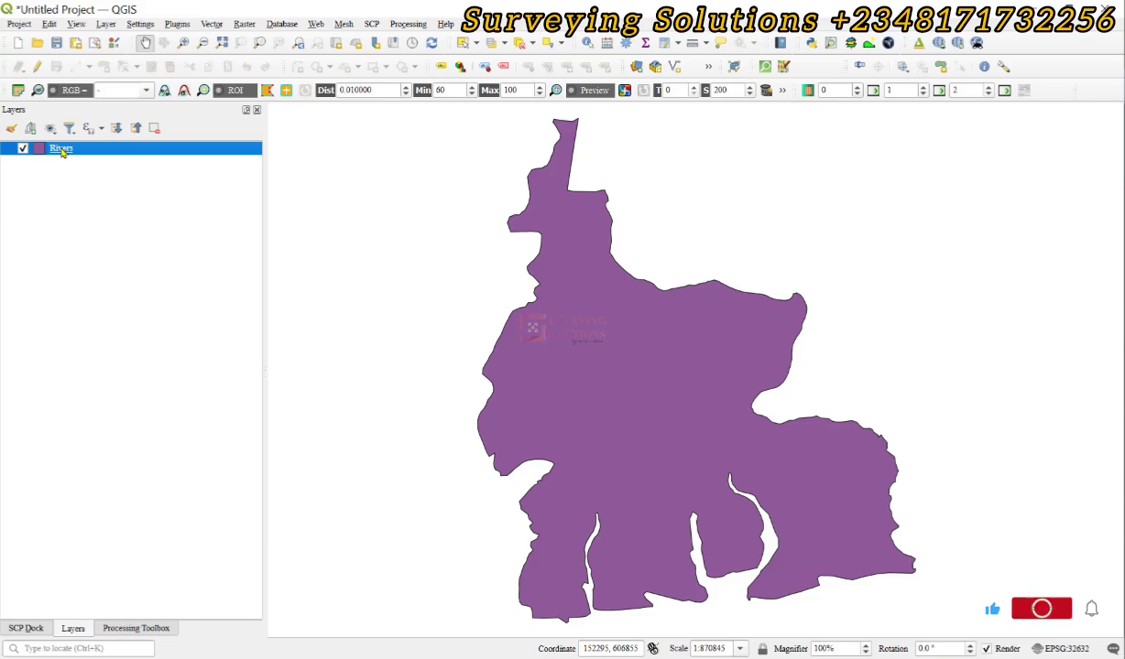
Step: Restyle Rivers as an Outline: Simple Line symbol with 0.5 mm stroke width and no fill
{"action": "double_click", "coordinate": [60, 150]}
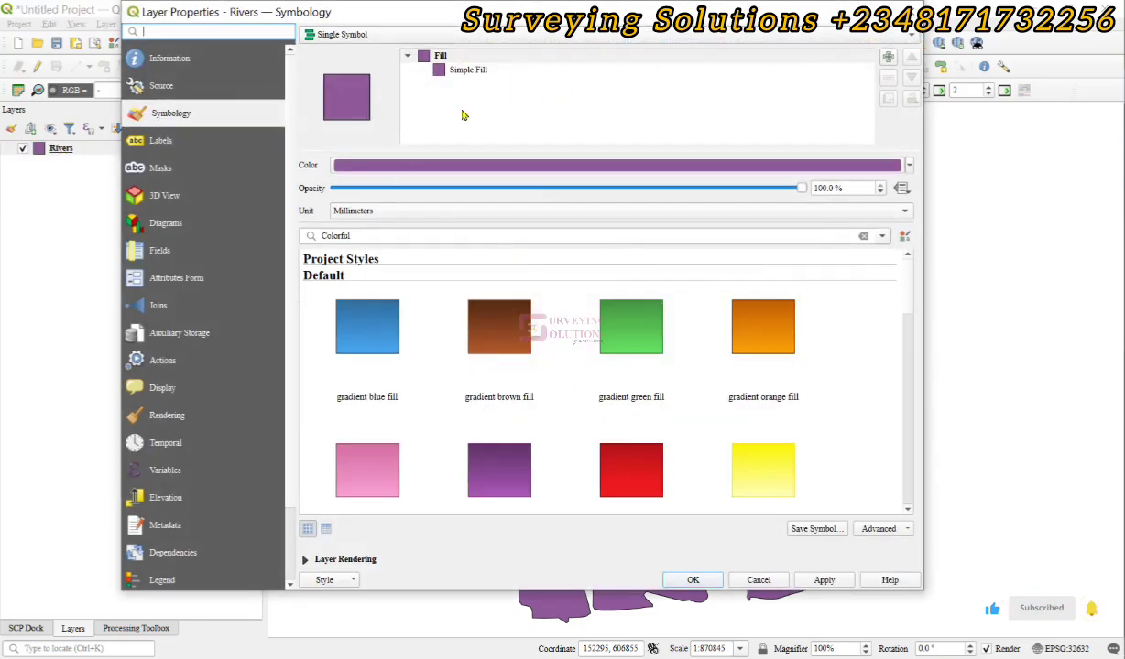
{"action": "left_click", "coordinate": [479, 71]}
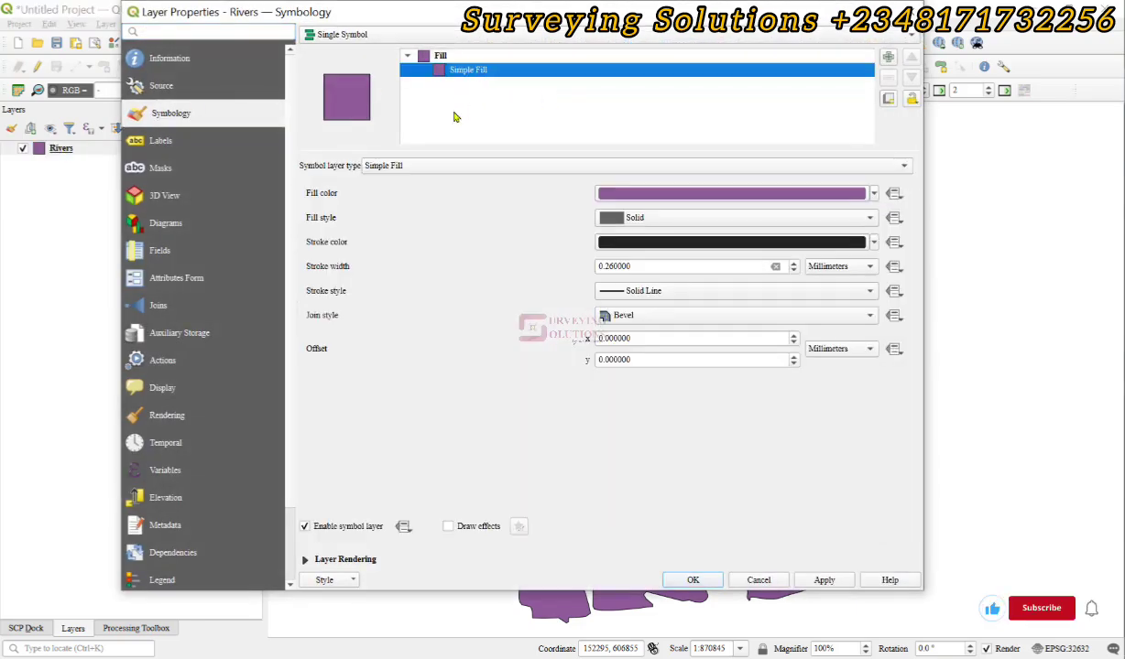
{"action": "left_click", "coordinate": [422, 168]}
{"action": "left_click", "coordinate": [403, 272]}
{"action": "left_click_drag", "start_coordinate": [407, 218], "coordinate": [301, 214]}
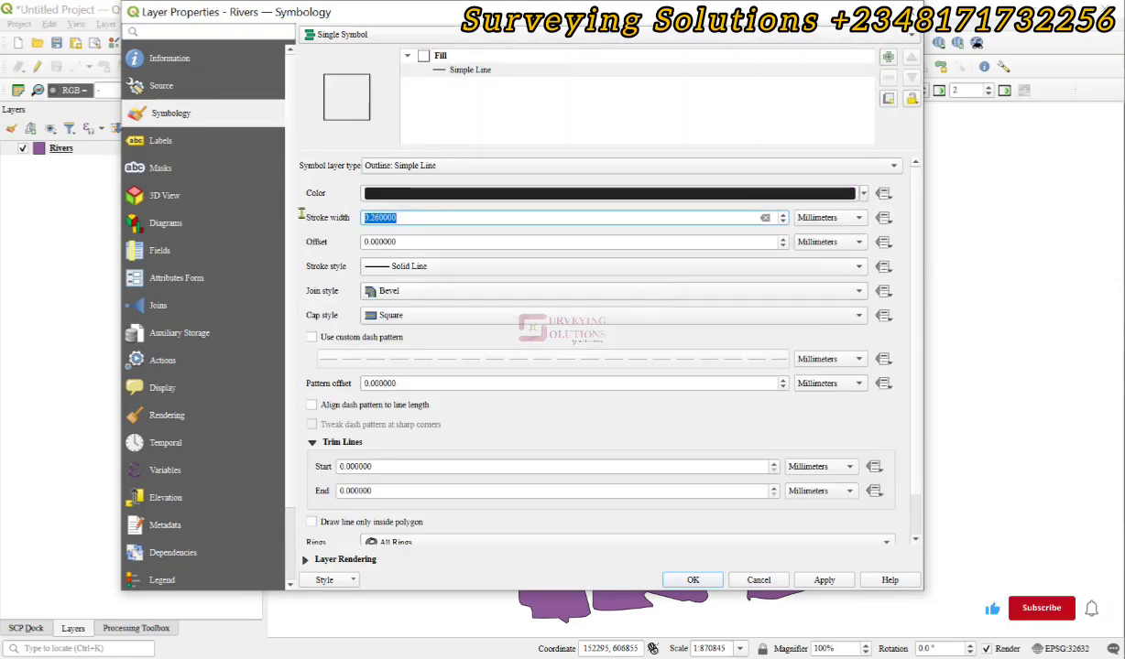
{"action": "type", "text": ".5"}
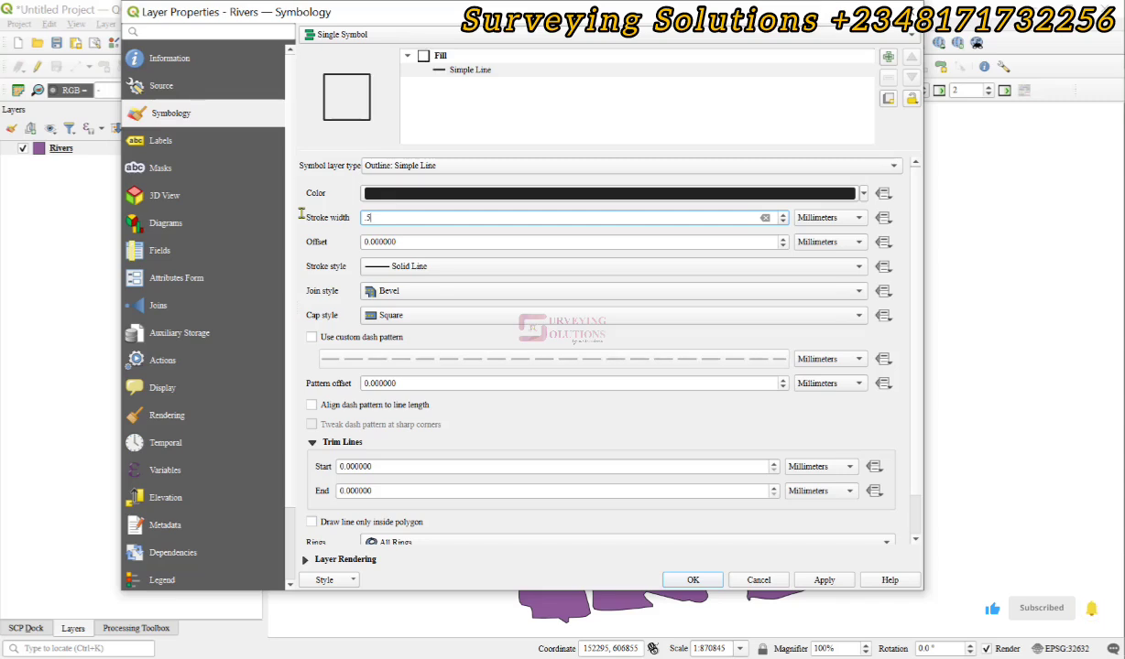
{"action": "left_click", "coordinate": [693, 580]}
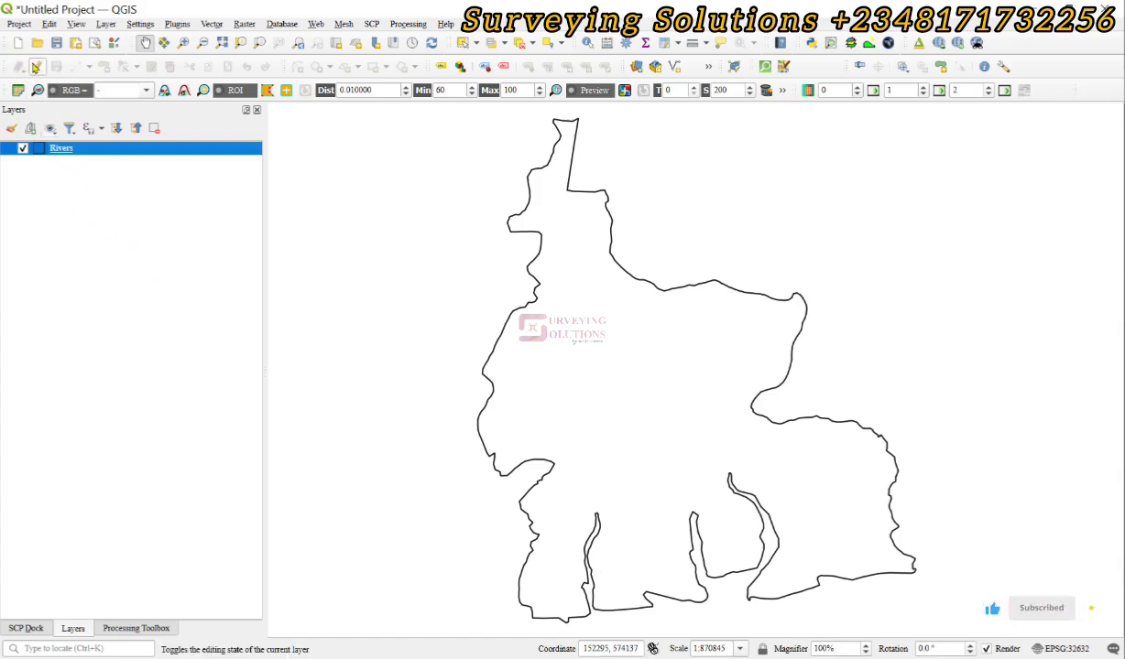
Step: Turn on editing for Rivers and list its polygon's vertex x/y coordinates with the Vertex Tool
{"action": "left_click", "coordinate": [37, 67]}
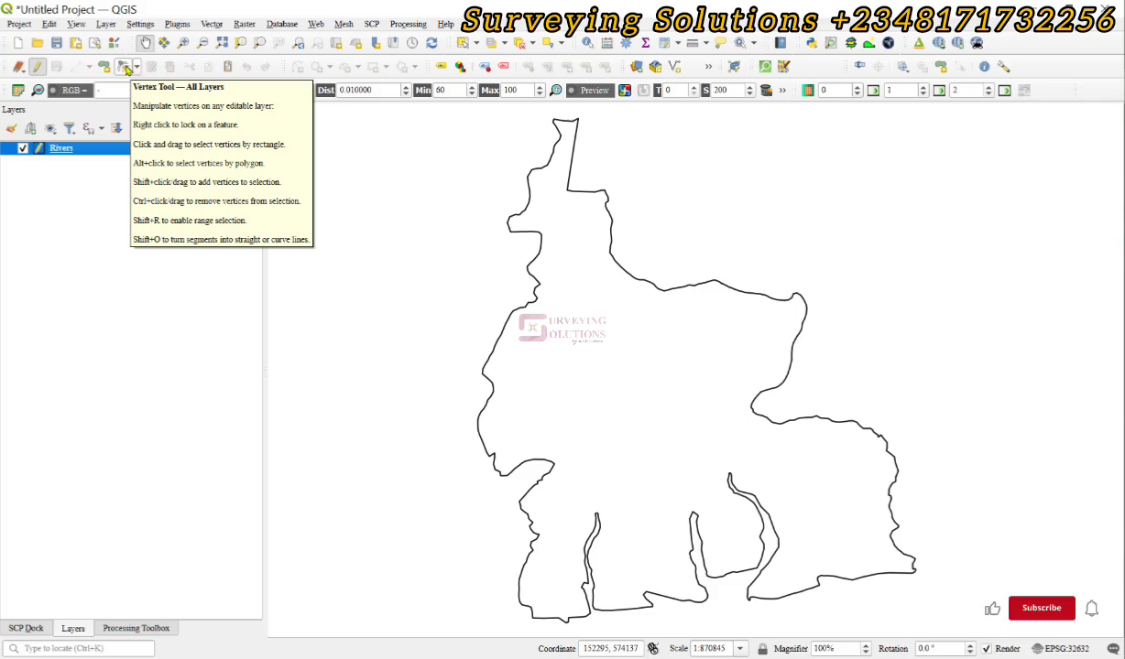
{"action": "left_click", "coordinate": [130, 69]}
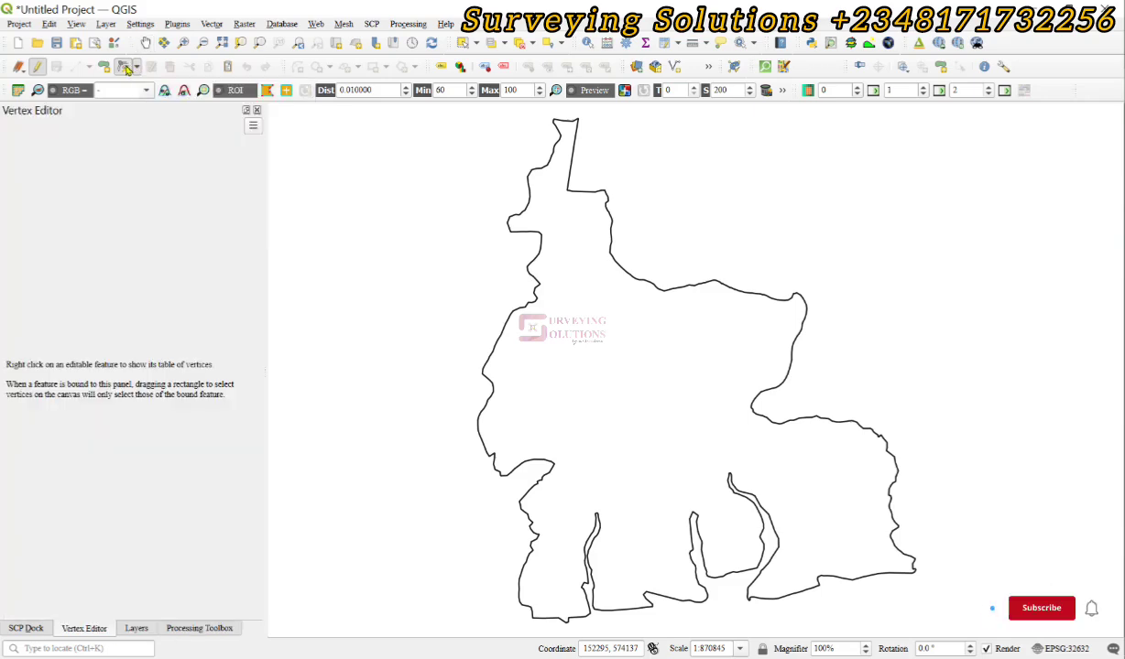
{"action": "right_click", "coordinate": [527, 199]}
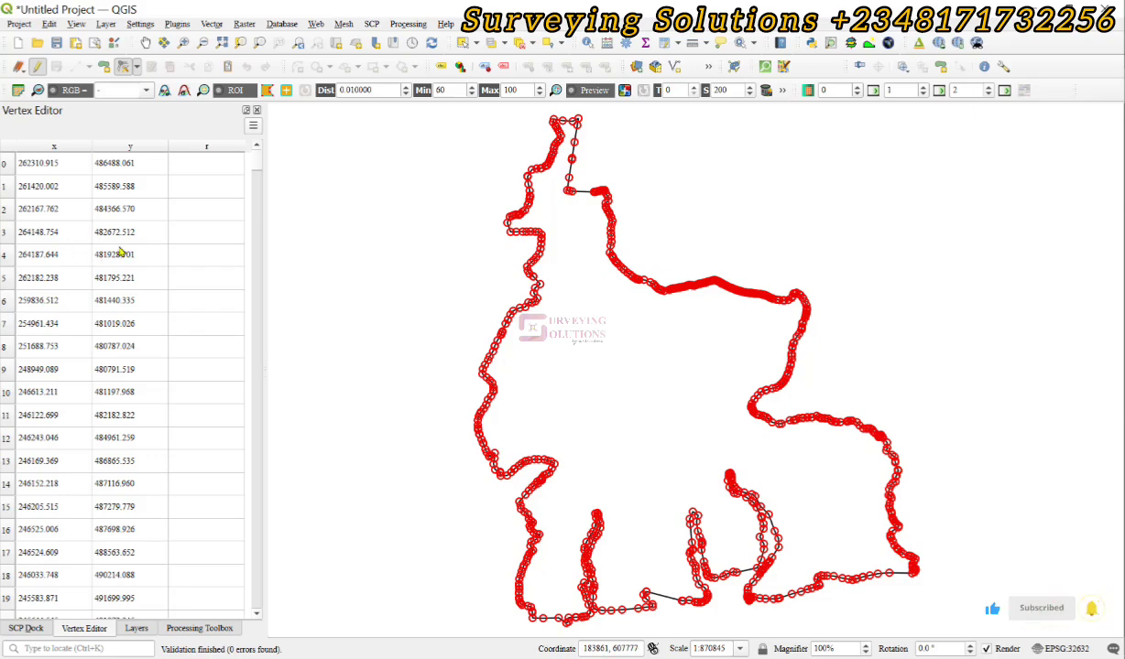
{"action": "scroll", "coordinate": [229, 208], "scroll_direction": "down", "scroll_amount": 6}
{"action": "left_click_drag", "start_coordinate": [259, 176], "coordinate": [253, 623]}
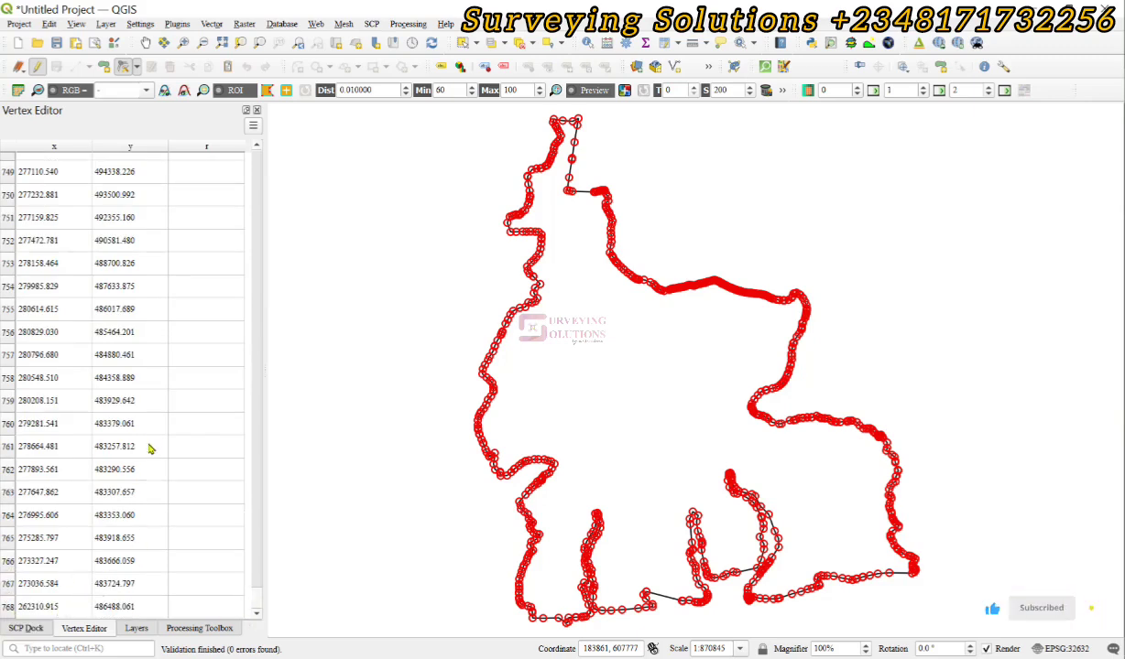
{"action": "scroll", "coordinate": [152, 366], "scroll_direction": "up", "scroll_amount": 17}
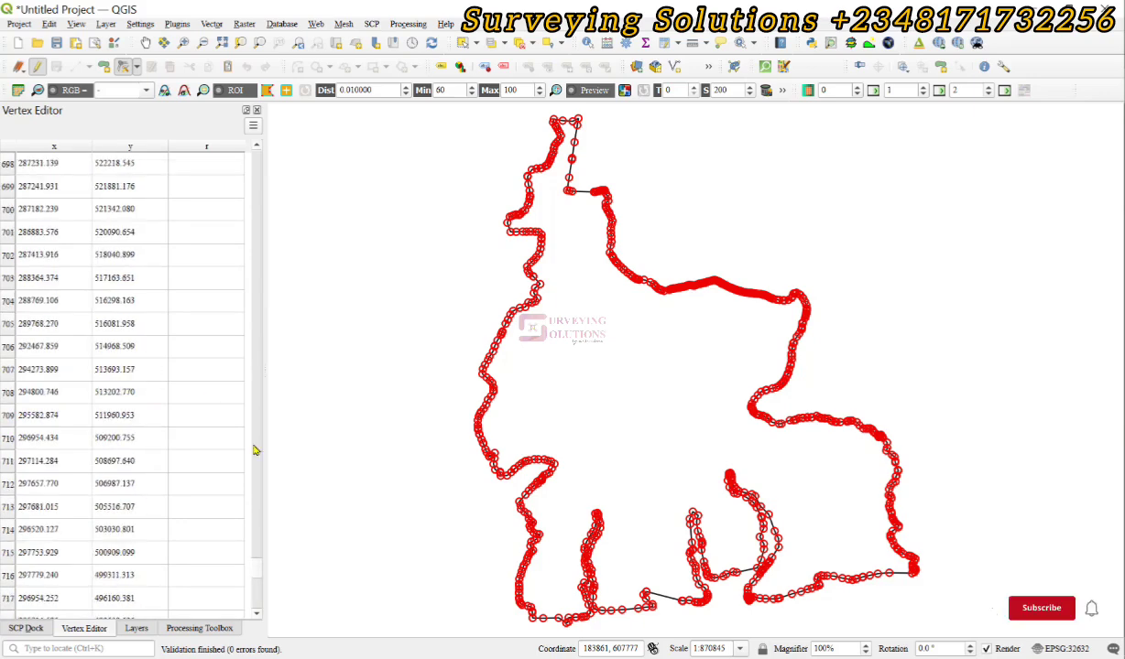
{"action": "left_click_drag", "start_coordinate": [251, 557], "coordinate": [262, 149]}
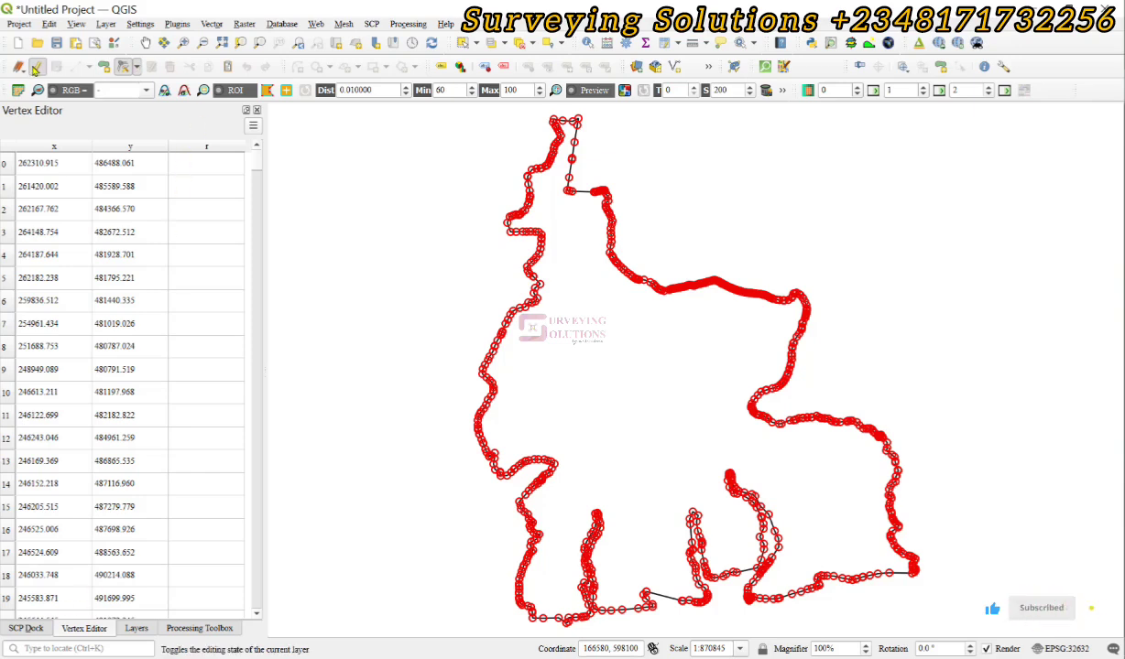
Step: Stop editing Rivers and check its Information page: ESRI Shapefile, EPSG:32632, one feature
{"action": "left_click", "coordinate": [36, 66]}
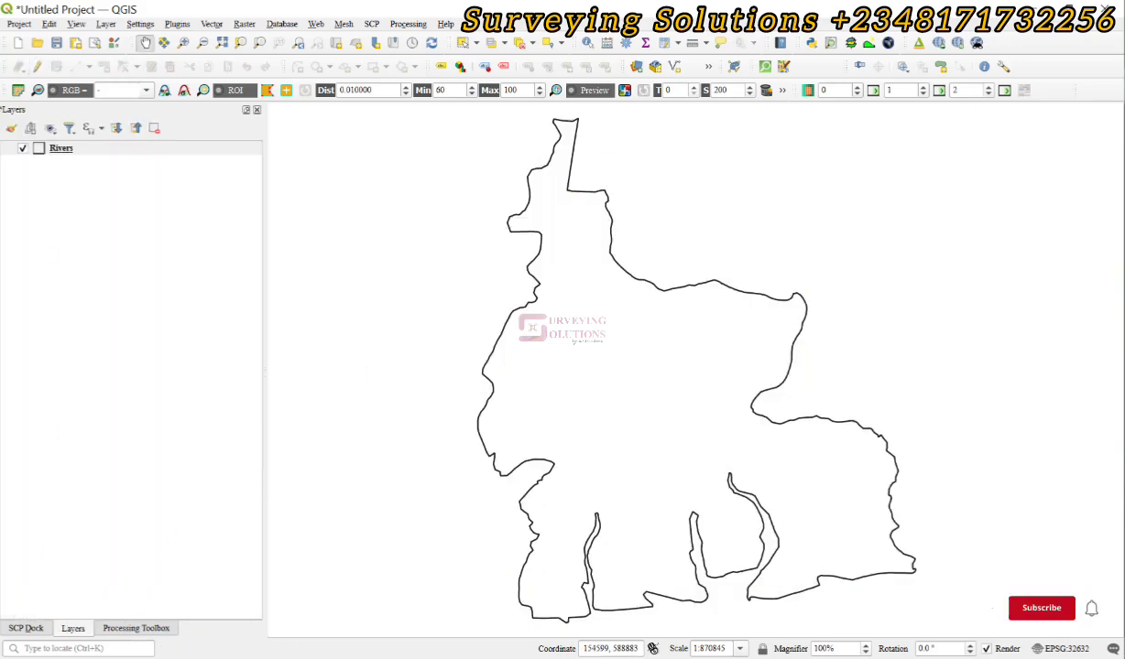
{"action": "left_click", "coordinate": [125, 149]}
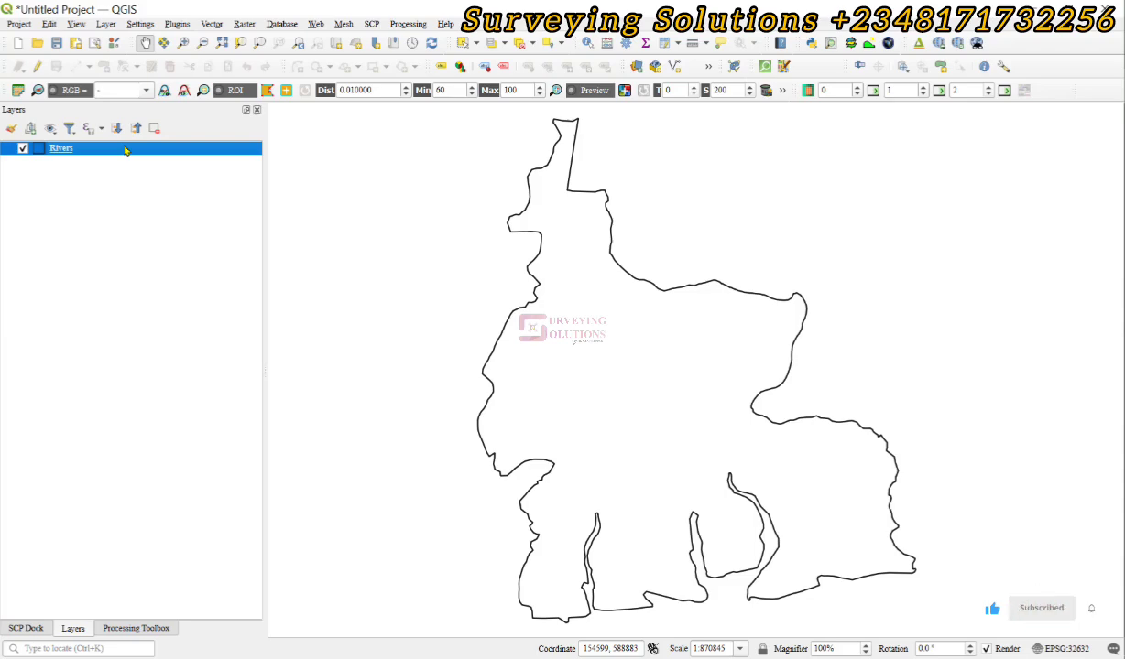
{"action": "double_click", "coordinate": [126, 150]}
{"action": "left_click", "coordinate": [169, 58]}
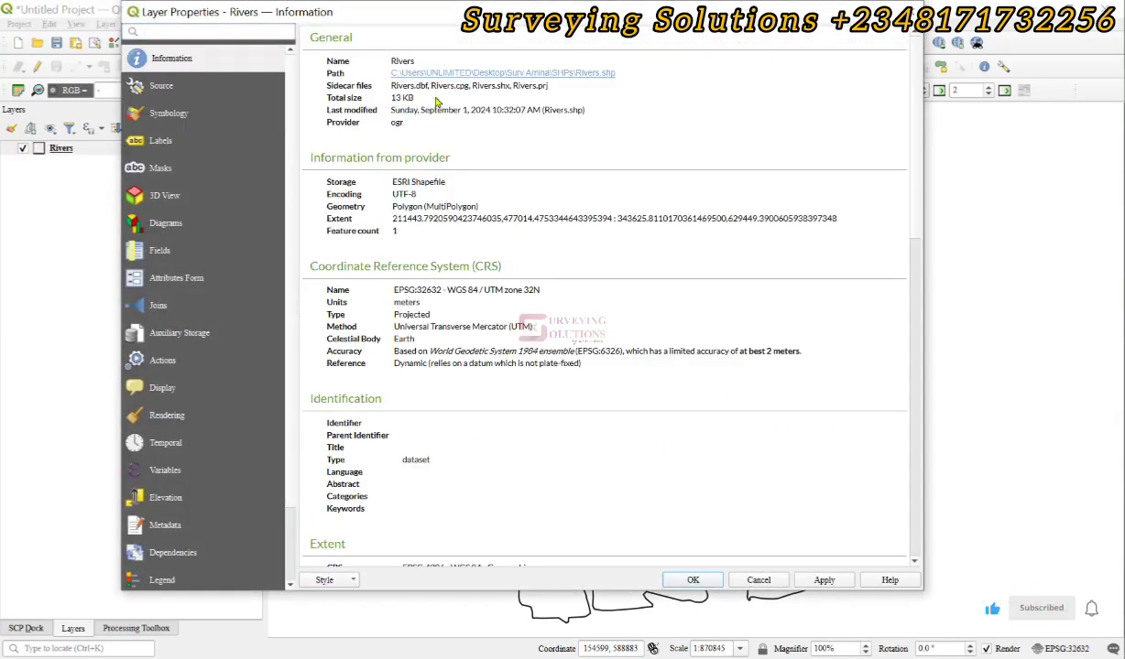
{"action": "scroll", "coordinate": [424, 409], "scroll_direction": "down", "scroll_amount": 1}
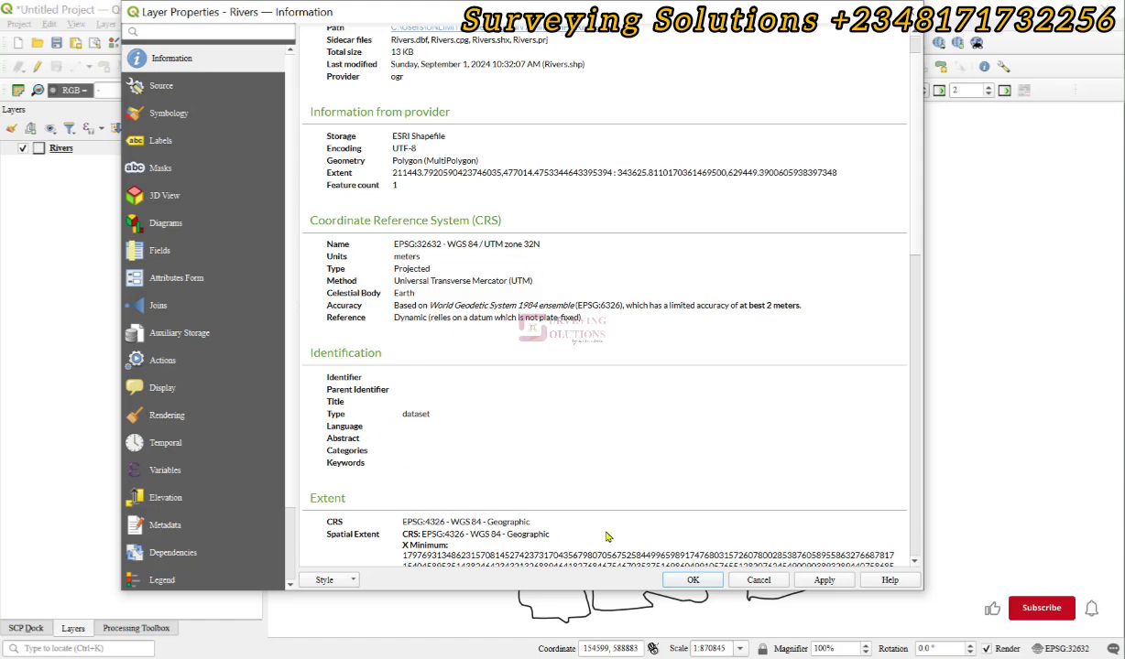
{"action": "left_click", "coordinate": [908, 11]}
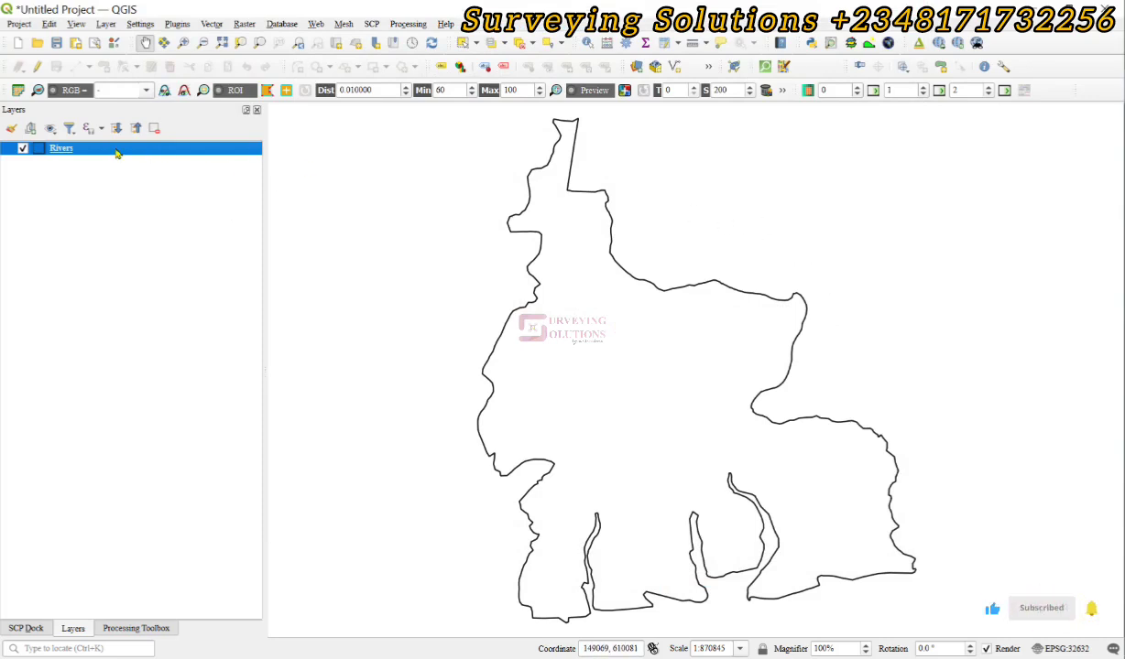
Step: Preview the Save Features As export options for Rivers without saving, then open the Vector menu
{"action": "right_click", "coordinate": [117, 153]}
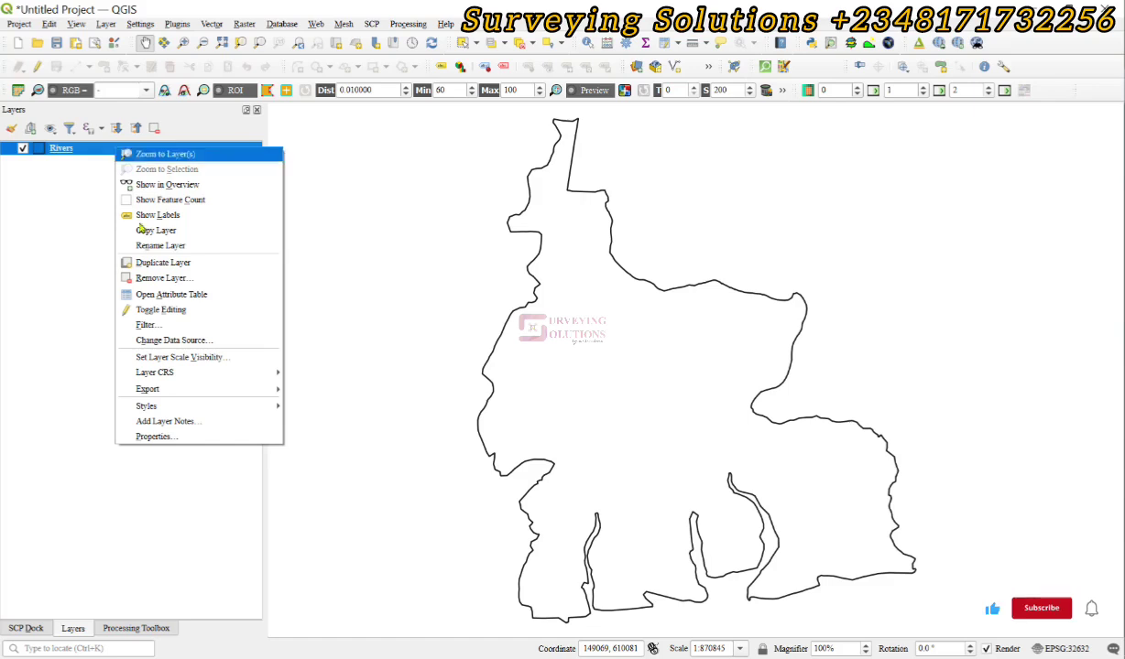
{"action": "mouse_move", "coordinate": [209, 392]}
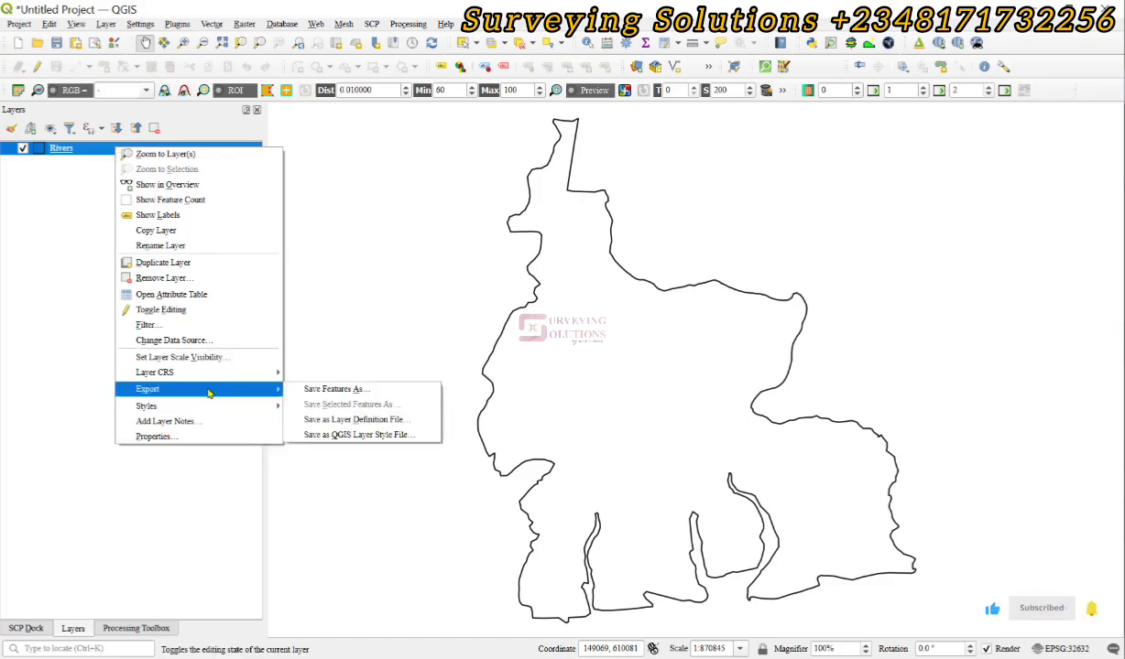
{"action": "left_click", "coordinate": [331, 397]}
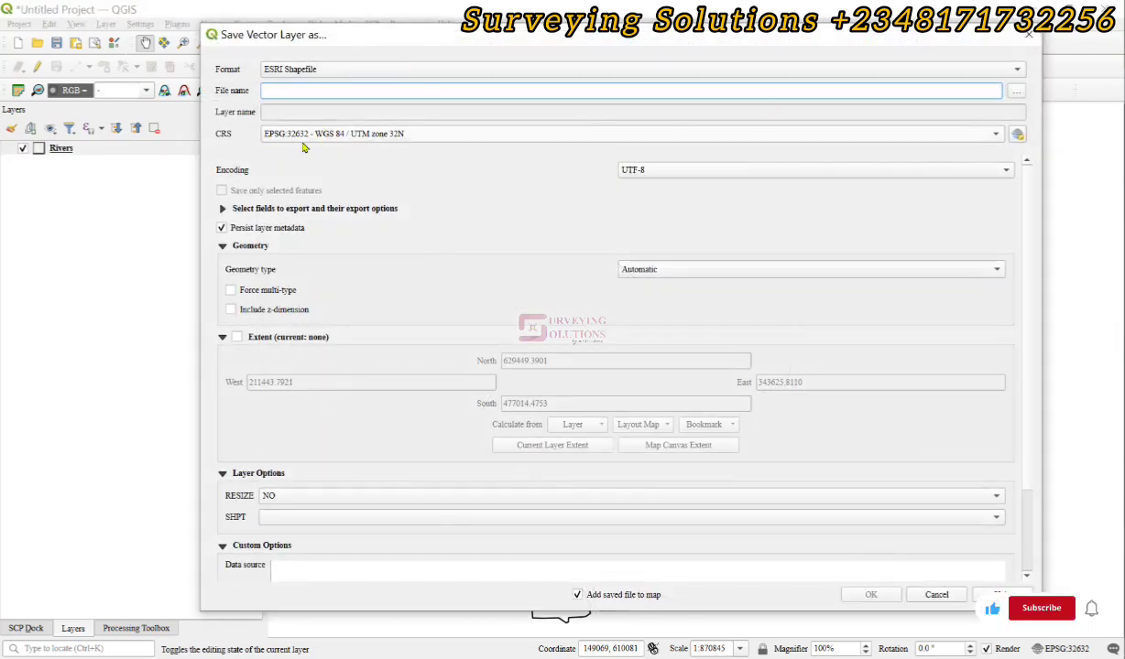
{"action": "mouse_move", "coordinate": [311, 139]}
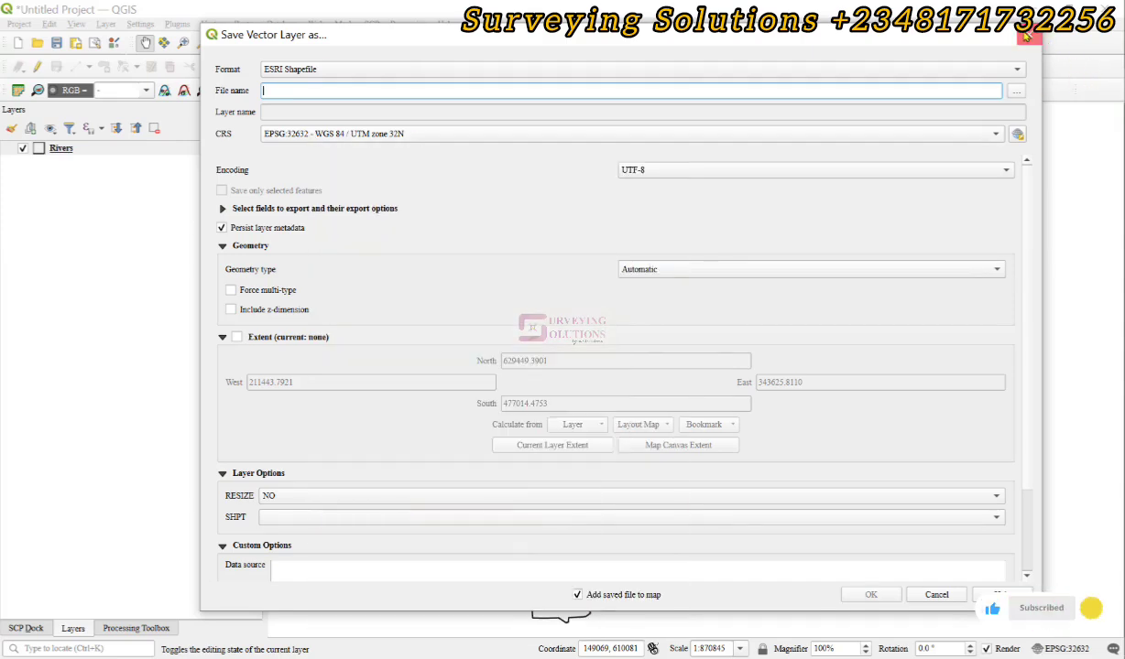
{"action": "key", "text": "Escape"}
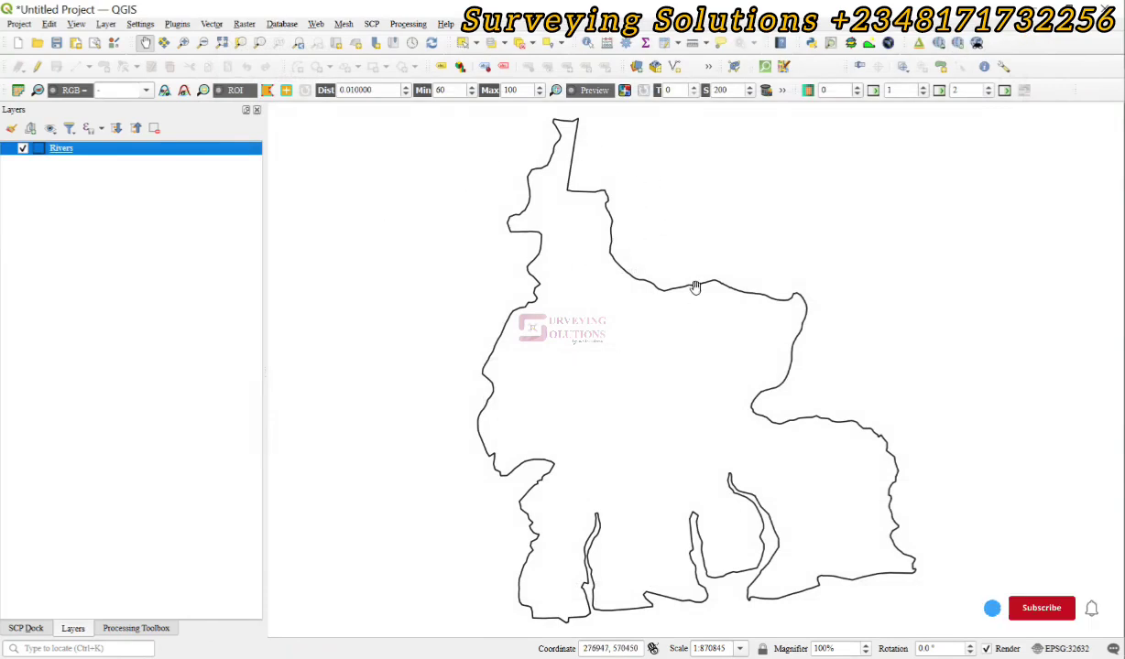
{"action": "left_click", "coordinate": [212, 24]}
Step: Open the Simplify tool and search the processing tools for 'simplif'
{"action": "mouse_move", "coordinate": [231, 75]}
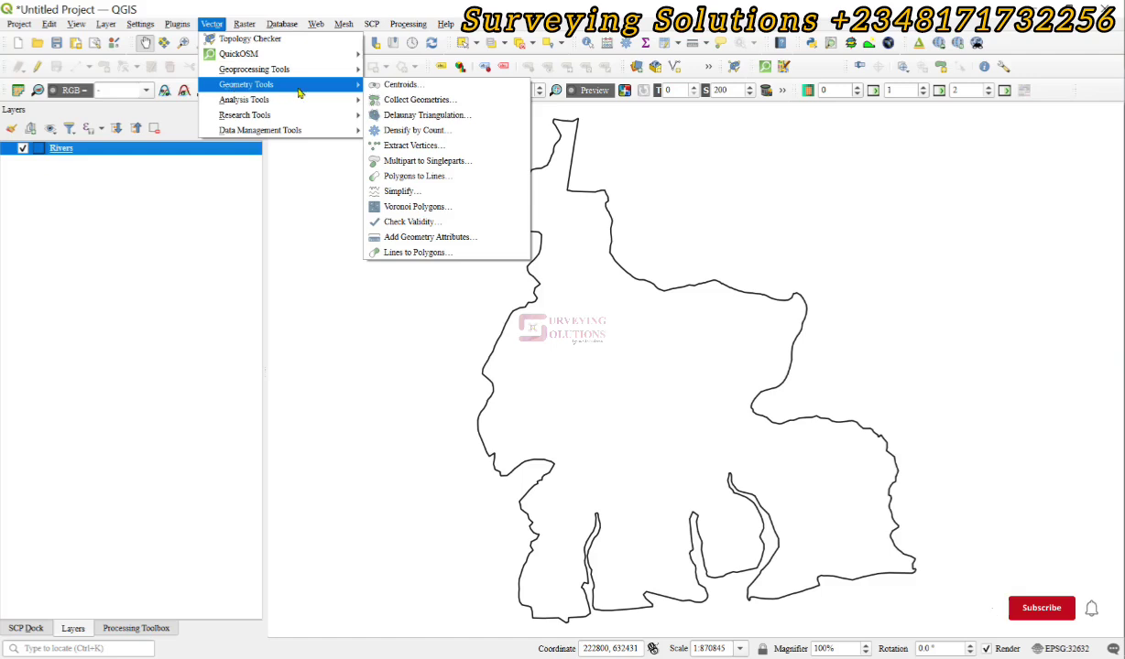
{"action": "left_click", "coordinate": [396, 193]}
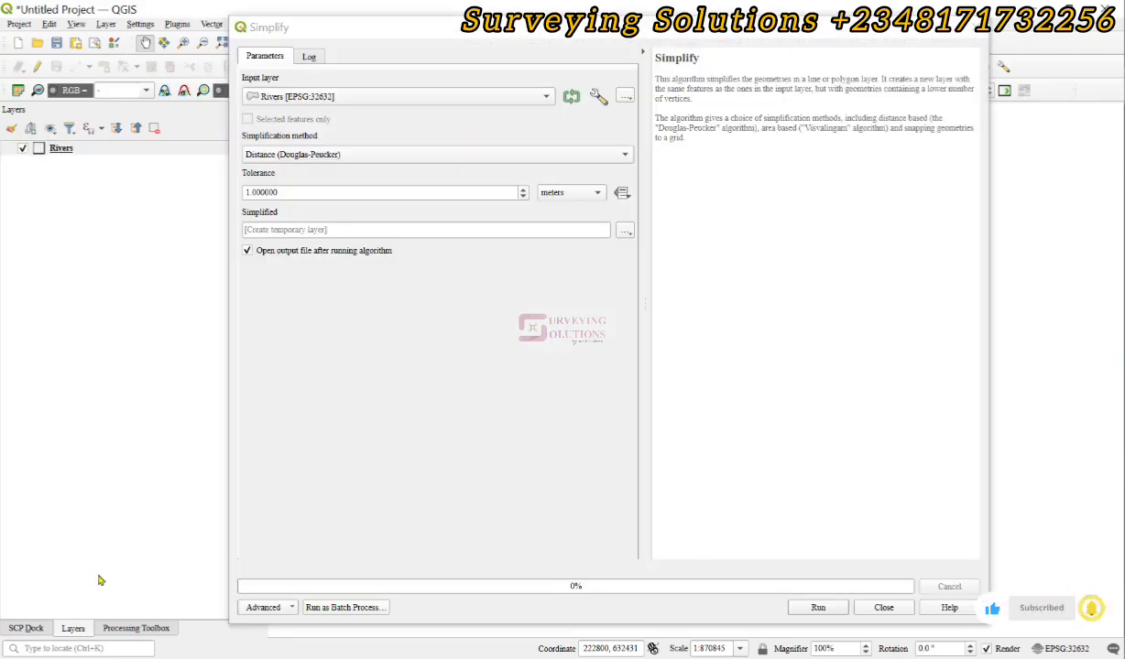
{"action": "left_click", "coordinate": [135, 628]}
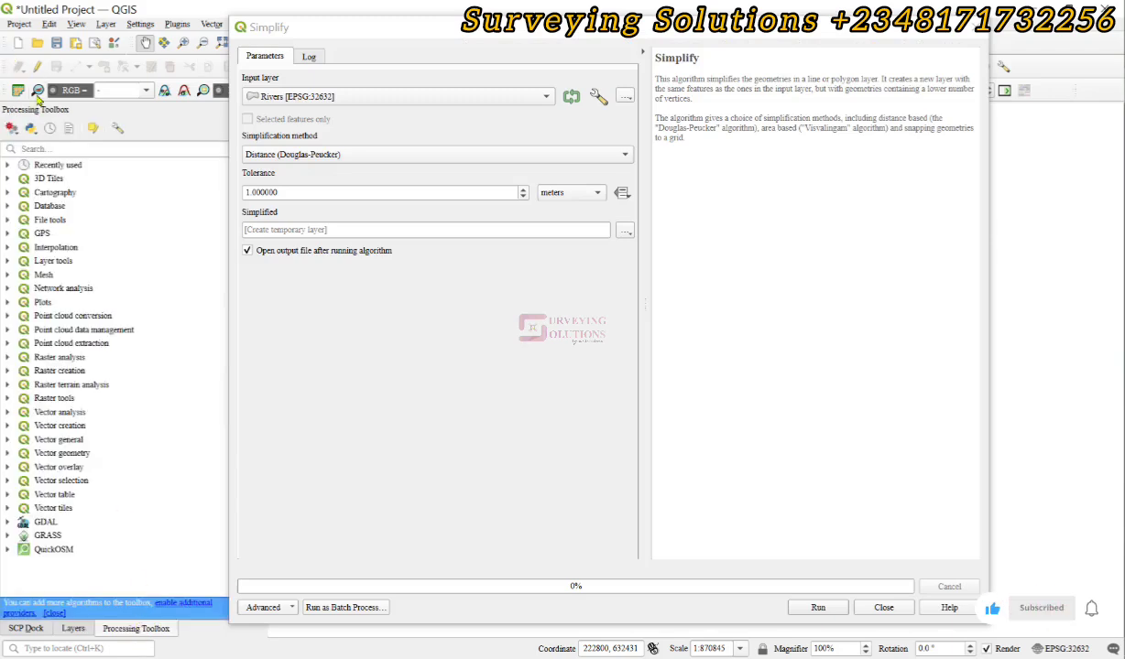
{"action": "left_click", "coordinate": [43, 147]}
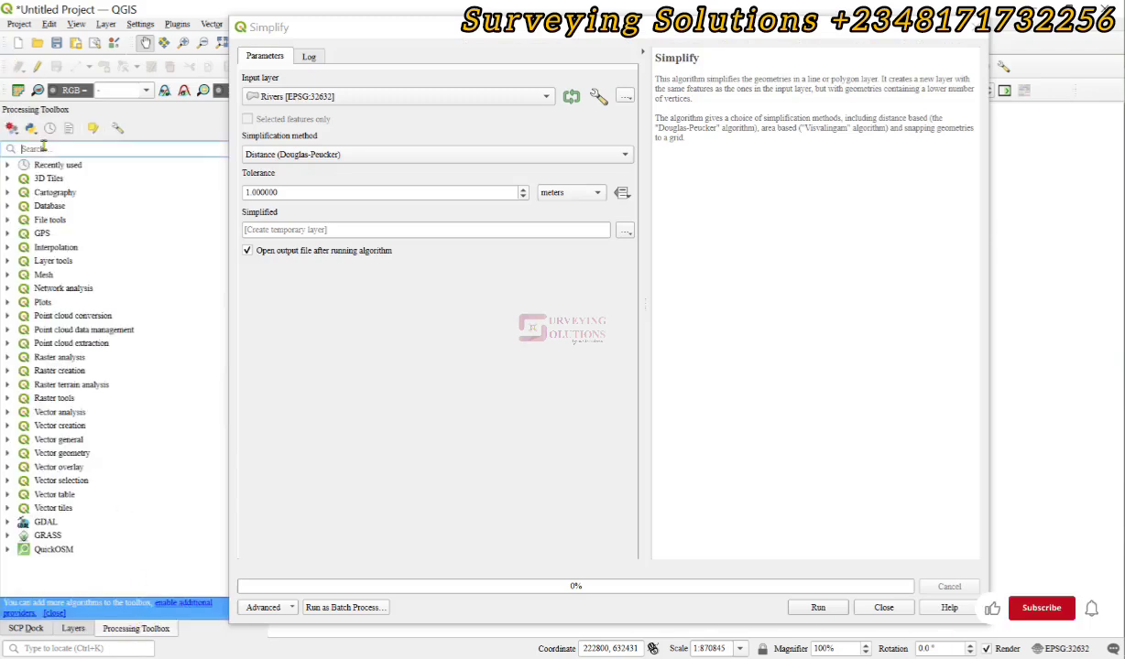
{"action": "type", "text": "simplify"}
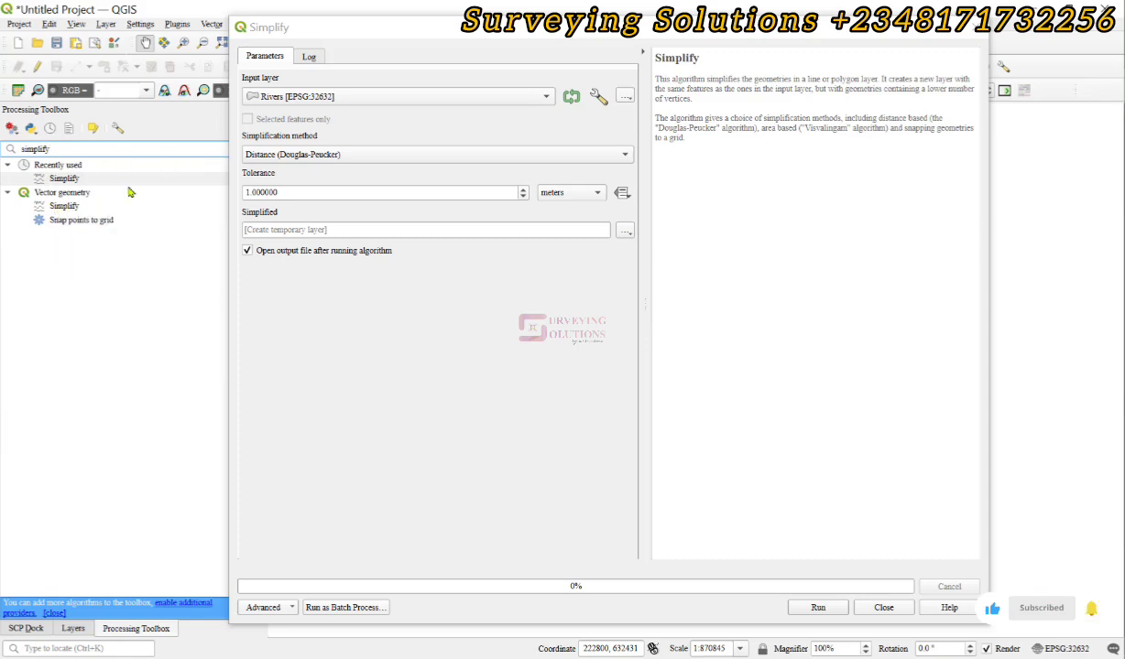
{"action": "left_click", "coordinate": [73, 628]}
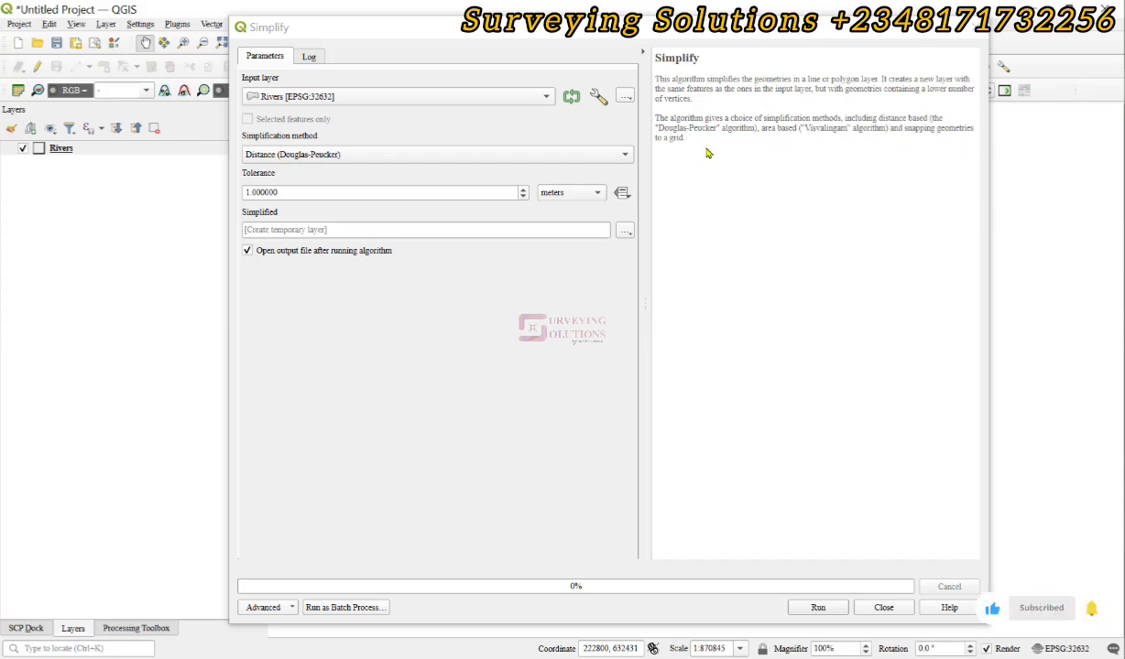
Step: Set Simplify to use Rivers, Distance (Douglas-Peucker) method and a 50 meters tolerance
{"action": "left_click", "coordinate": [293, 102]}
{"action": "left_click", "coordinate": [294, 100]}
{"action": "left_click", "coordinate": [297, 158]}
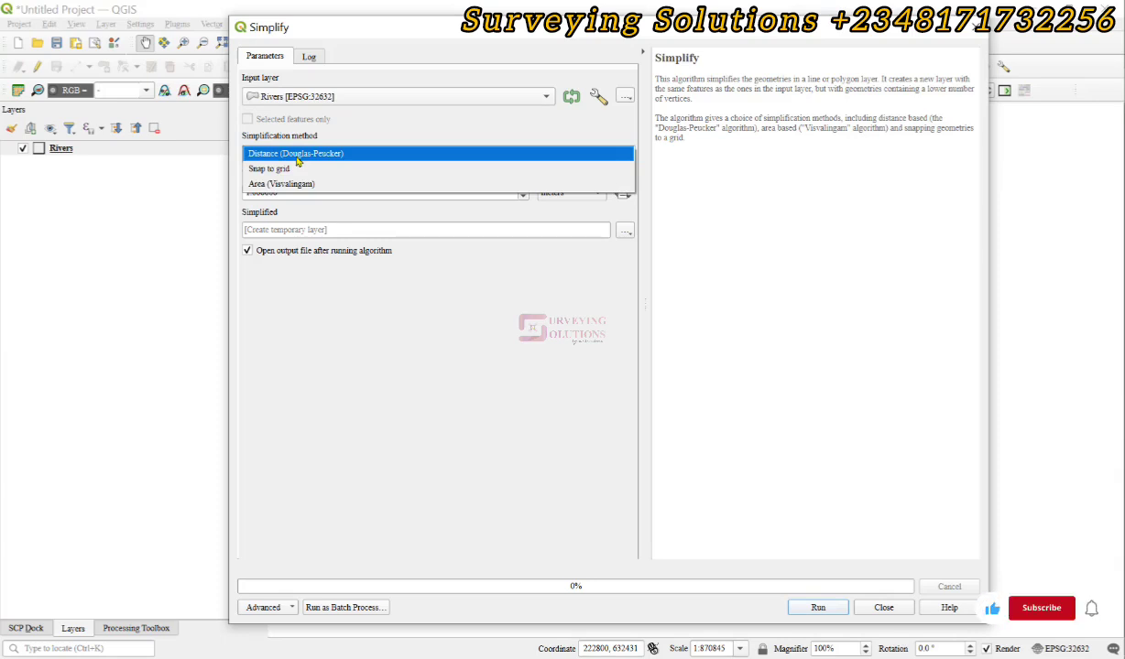
{"action": "left_click", "coordinate": [295, 156]}
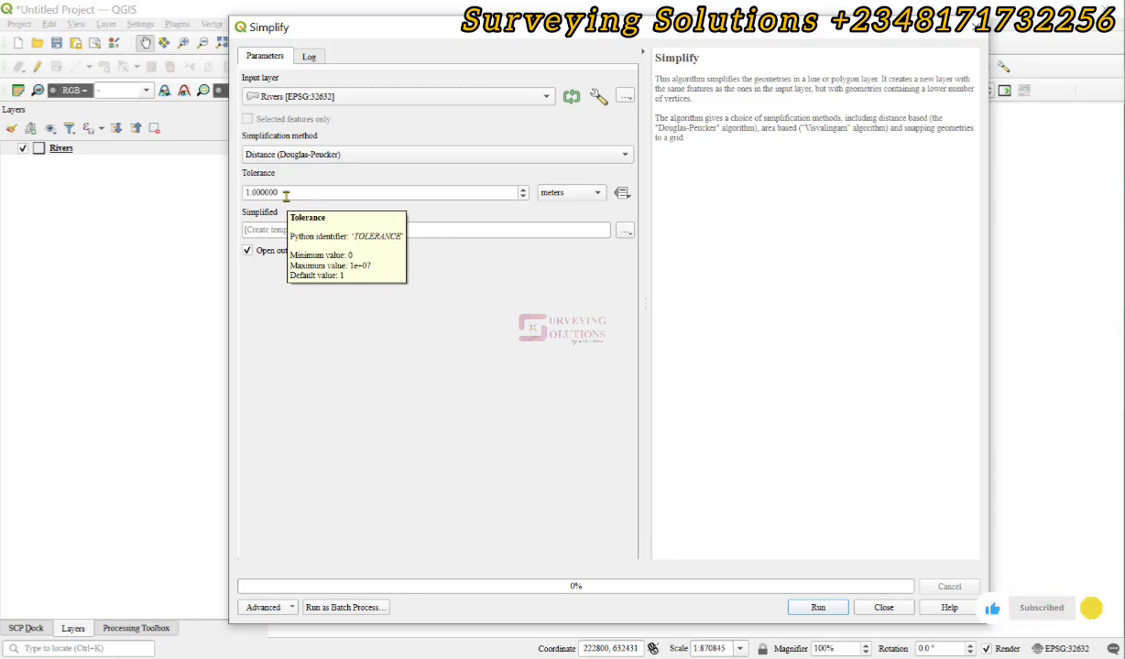
{"action": "left_click_drag", "start_coordinate": [285, 195], "coordinate": [229, 196]}
{"action": "type", "text": "50"}
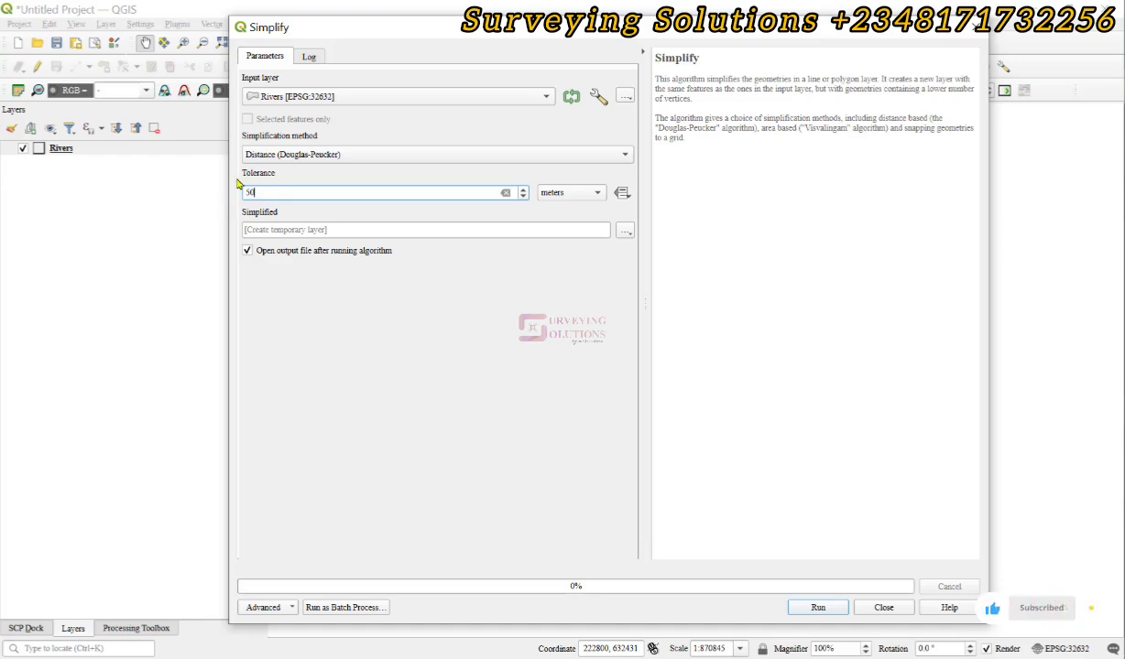
{"action": "left_click_drag", "start_coordinate": [462, 34], "coordinate": [404, 41]}
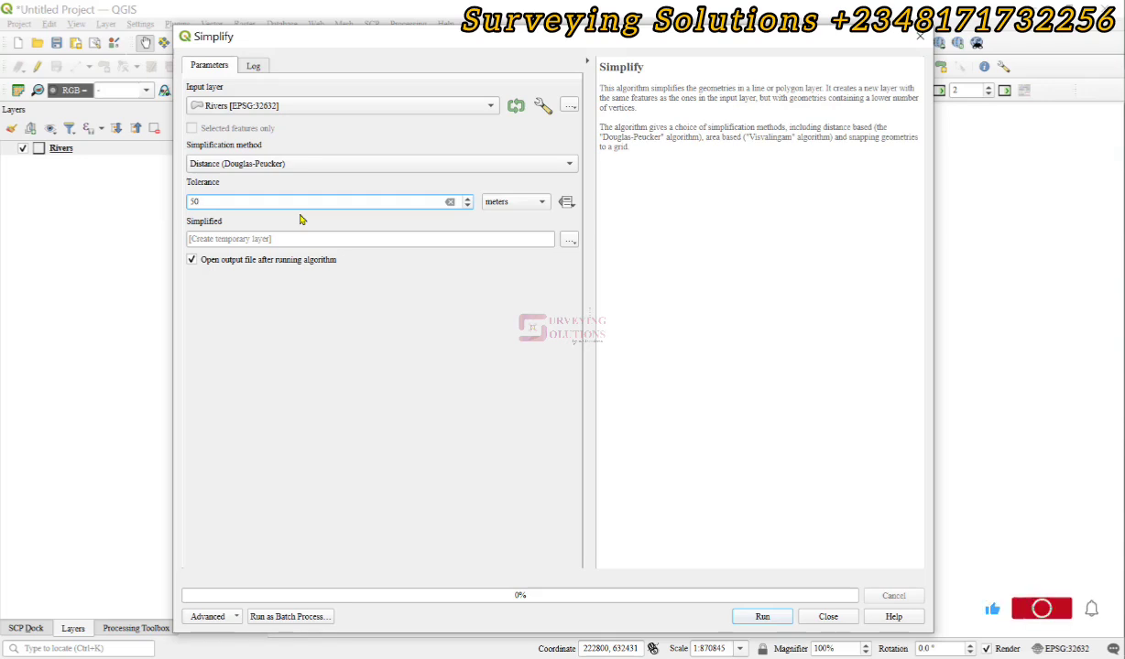
{"action": "left_click", "coordinate": [519, 207]}
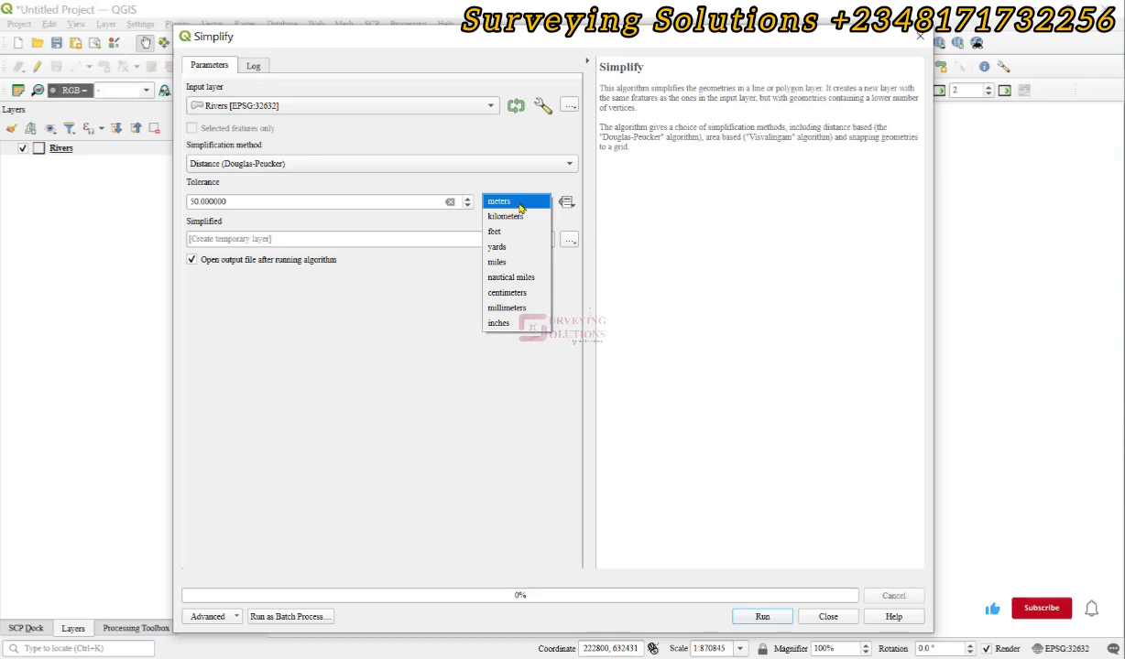
{"action": "left_click", "coordinate": [519, 204]}
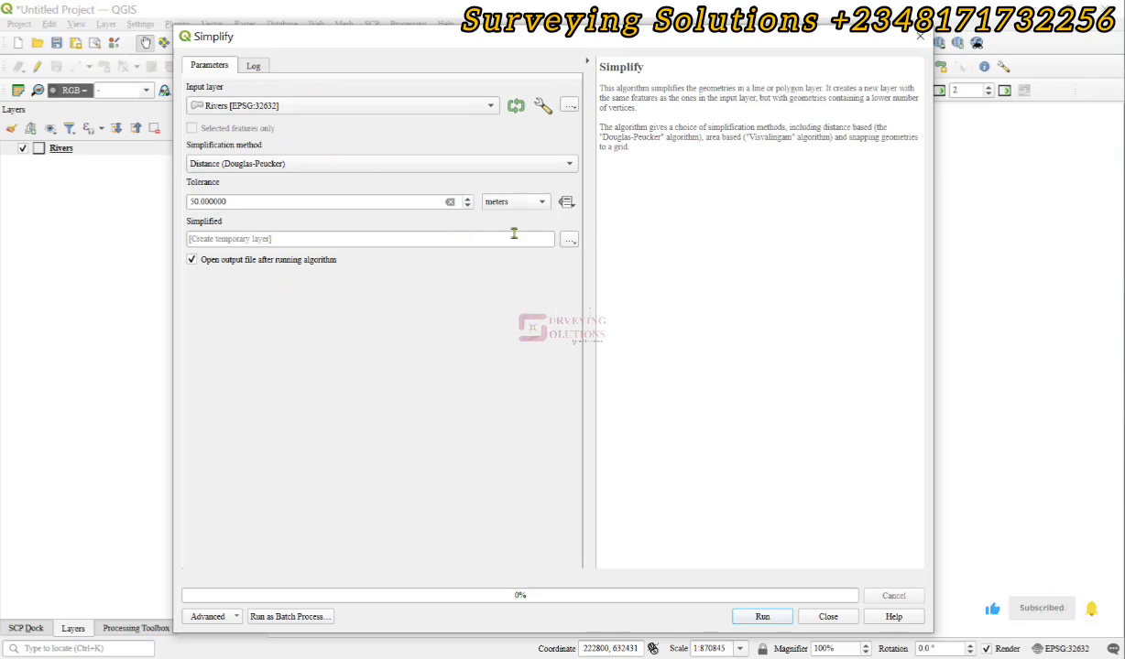
{"action": "left_click", "coordinate": [571, 242]}
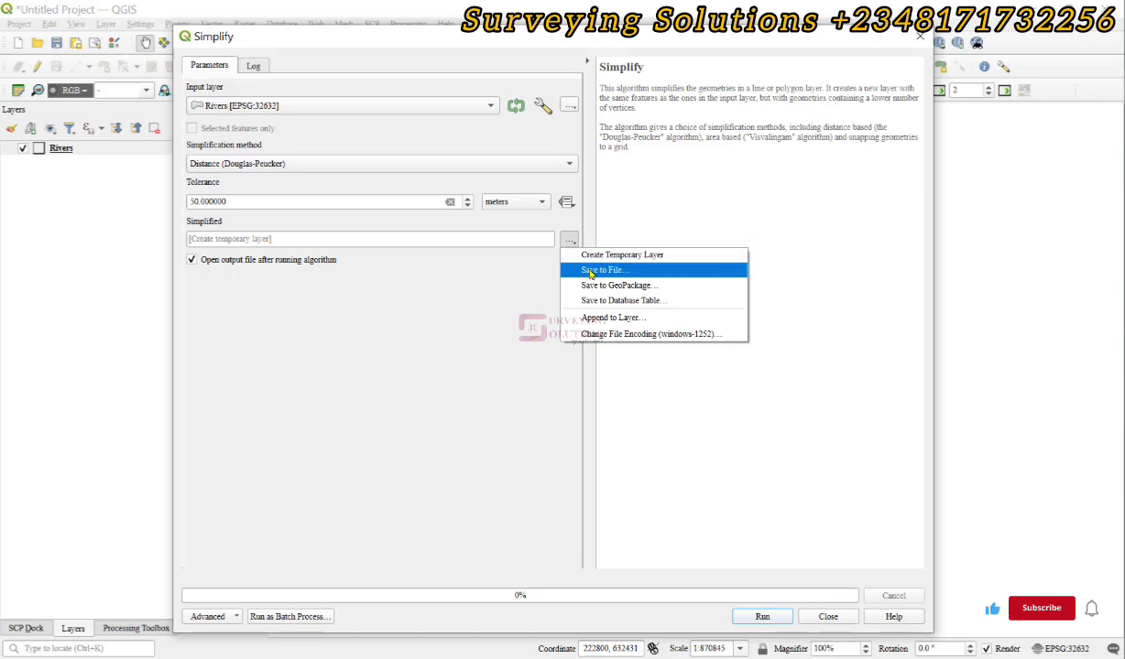
Step: Save the simplified output to SIMPLIFIED.shp, run the tool, and move the dialog aside
{"action": "left_click", "coordinate": [591, 271]}
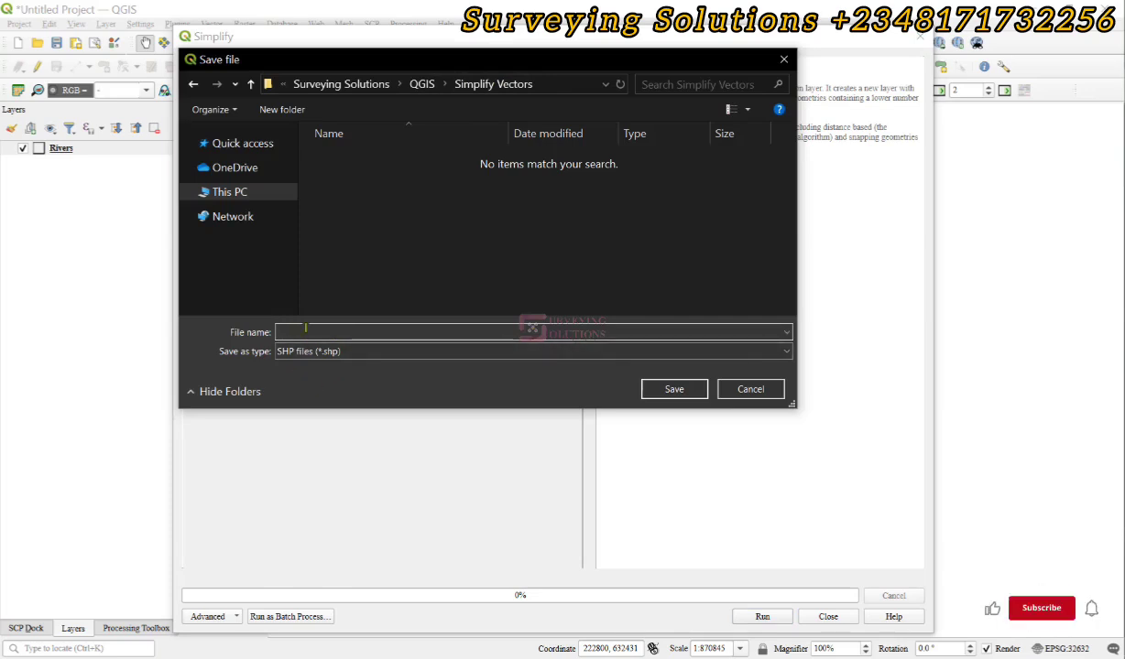
{"action": "type", "text": "iMPLIF"}
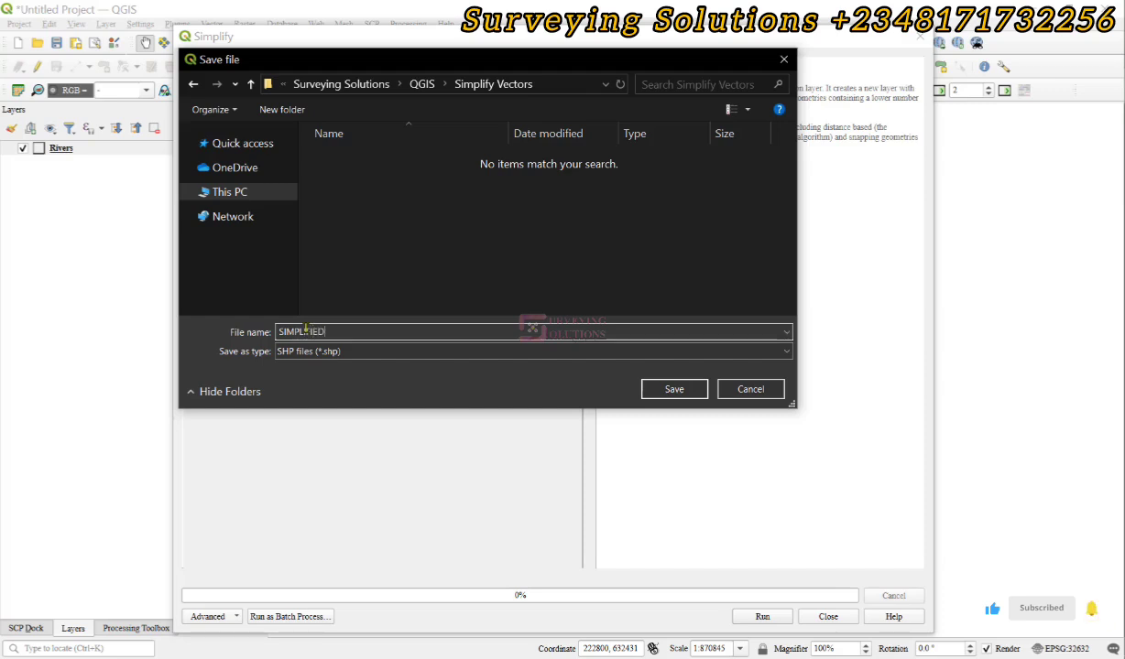
{"action": "left_click", "coordinate": [673, 389]}
{"action": "left_click", "coordinate": [760, 616]}
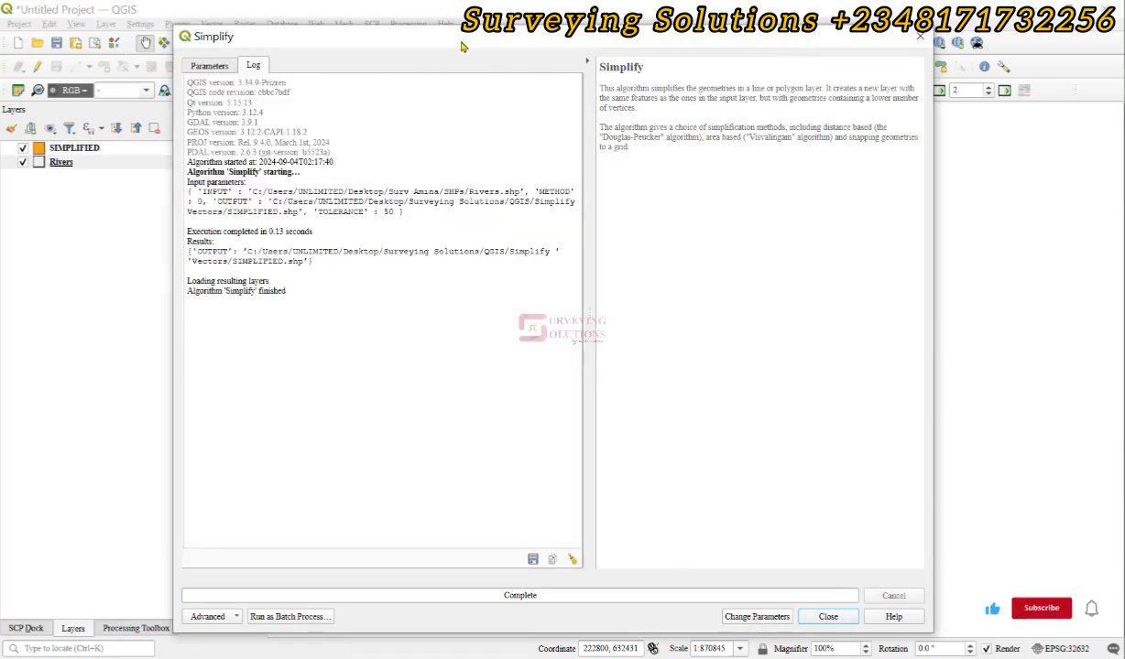
{"action": "left_click_drag", "start_coordinate": [456, 39], "coordinate": [442, 658]}
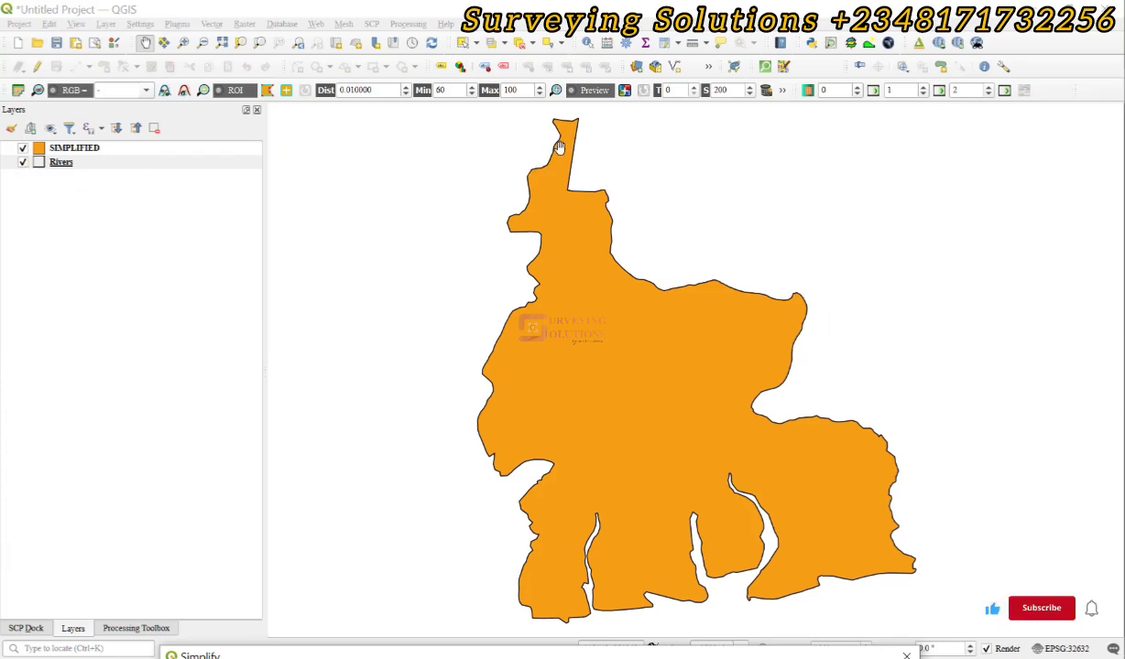
Step: Zoom to the SIMPLIFIED layer and put it into vertex editing with the Vertex tool
{"action": "scroll", "coordinate": [564, 112], "scroll_direction": "up", "scroll_amount": 2}
{"action": "scroll", "coordinate": [560, 126], "scroll_direction": "up", "scroll_amount": 2}
{"action": "scroll", "coordinate": [519, 157], "scroll_direction": "up", "scroll_amount": 2}
{"action": "scroll", "coordinate": [519, 158], "scroll_direction": "down", "scroll_amount": 4}
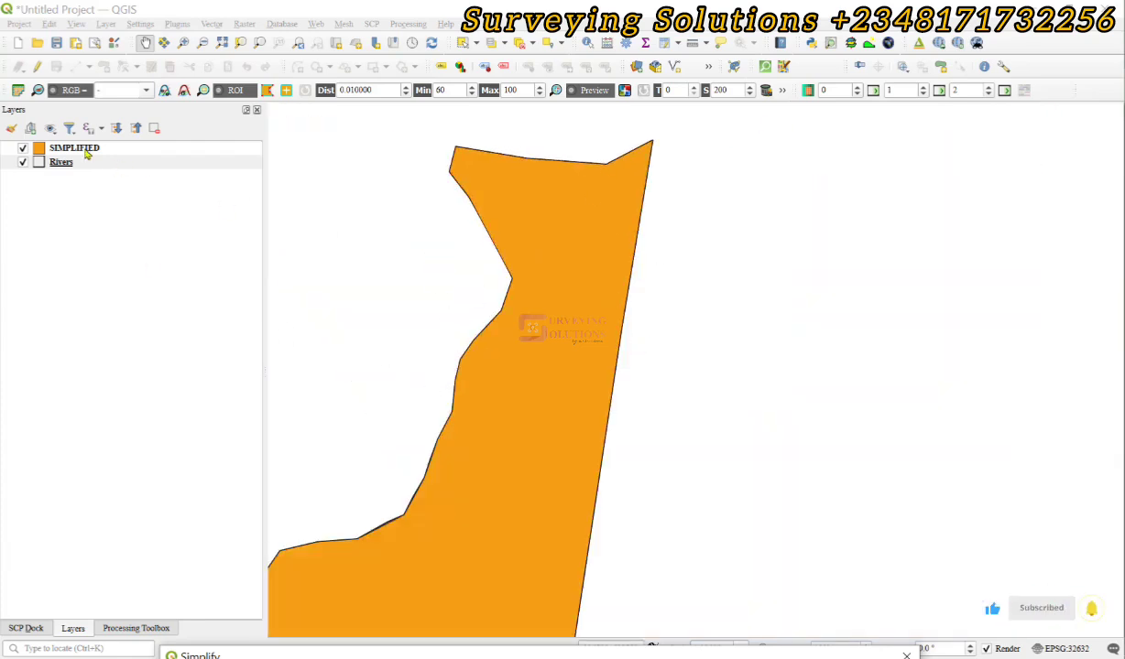
{"action": "right_click", "coordinate": [92, 149]}
{"action": "left_click", "coordinate": [140, 153]}
{"action": "left_click", "coordinate": [36, 66]}
{"action": "left_click", "coordinate": [123, 69]}
{"action": "left_click", "coordinate": [140, 626]}
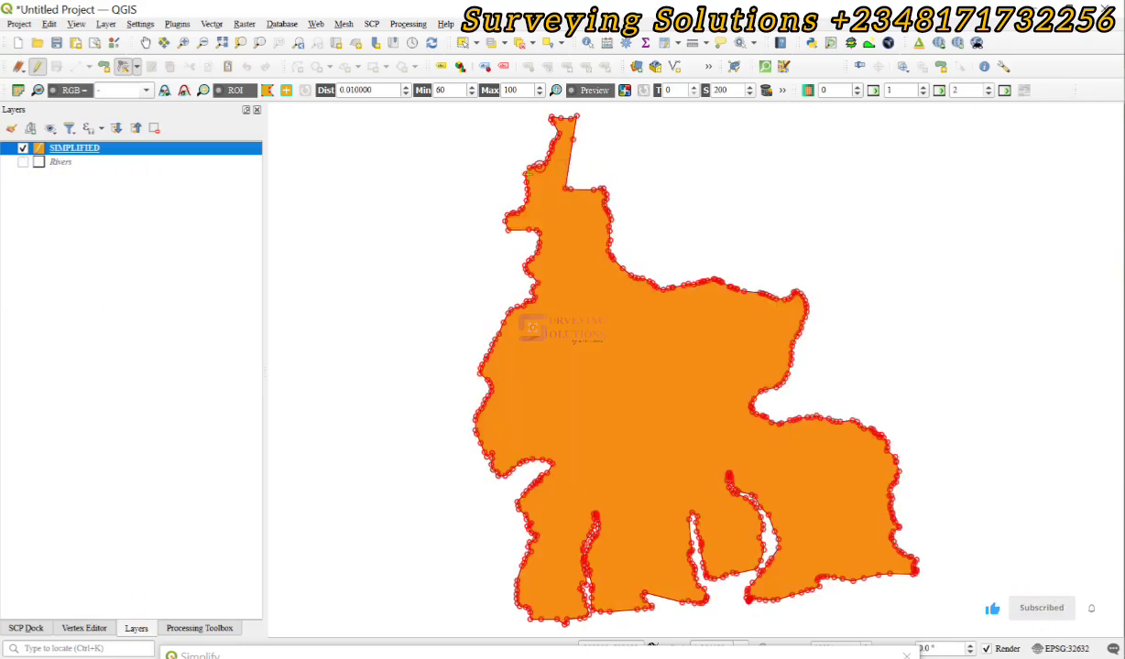
Step: Scroll through SIMPLIFIED's vertex list (vertices 0–491), then stop editing the layer
{"action": "right_click", "coordinate": [526, 174]}
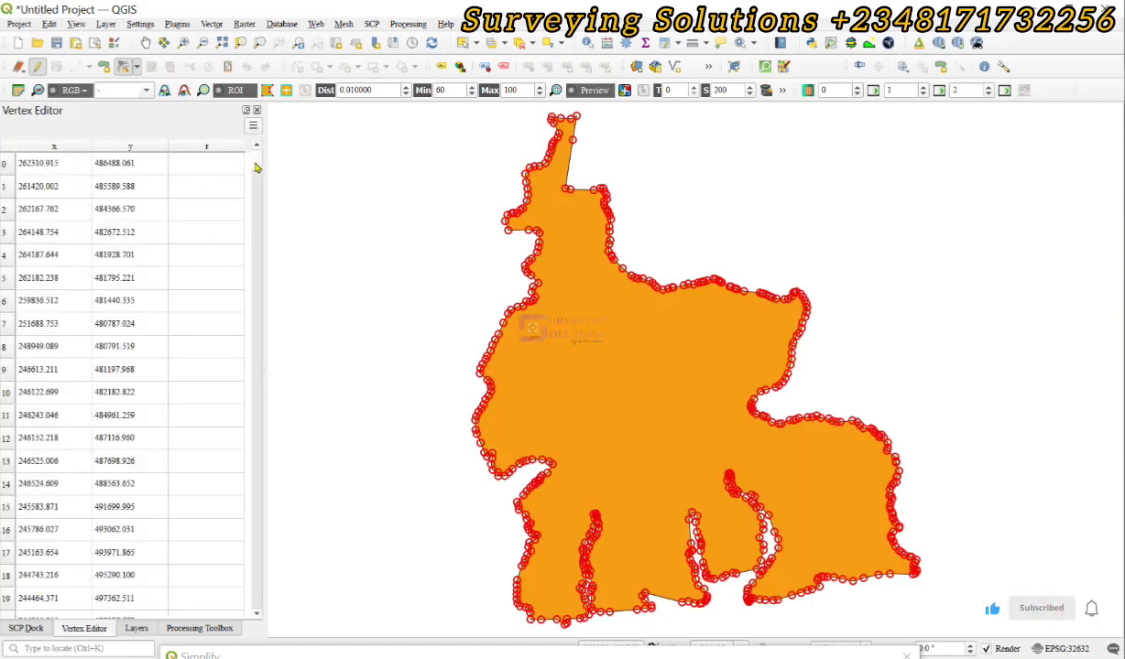
{"action": "scroll", "coordinate": [259, 179], "scroll_direction": "down", "scroll_amount": 1}
{"action": "left_click_drag", "start_coordinate": [259, 179], "coordinate": [260, 644]}
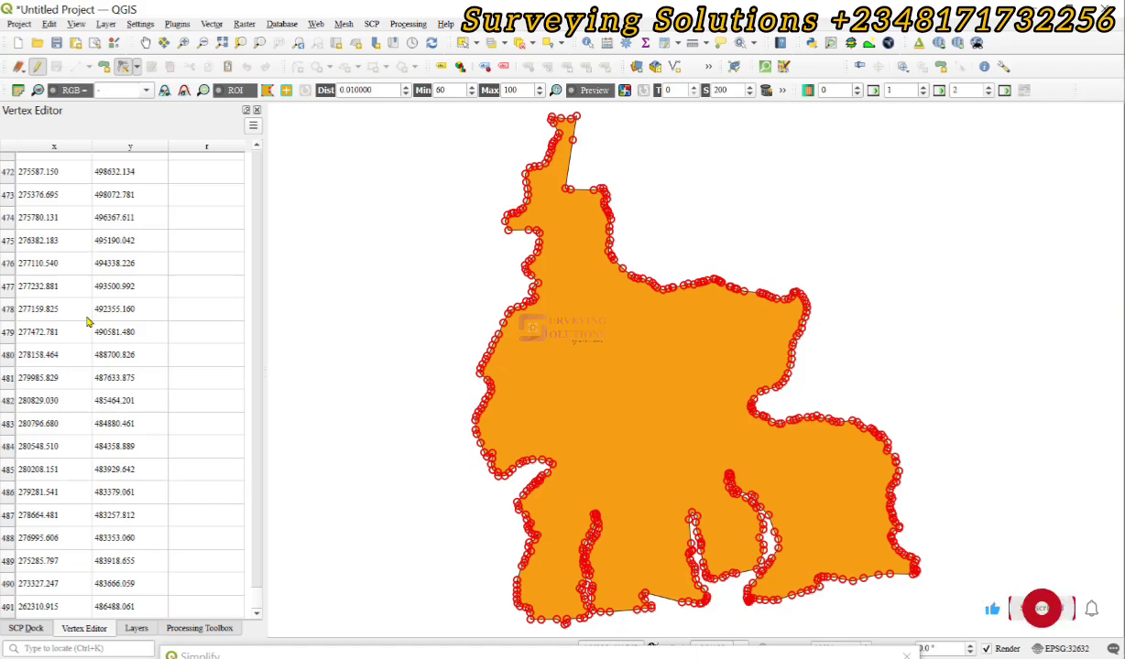
{"action": "scroll", "coordinate": [89, 317], "scroll_direction": "up", "scroll_amount": 19}
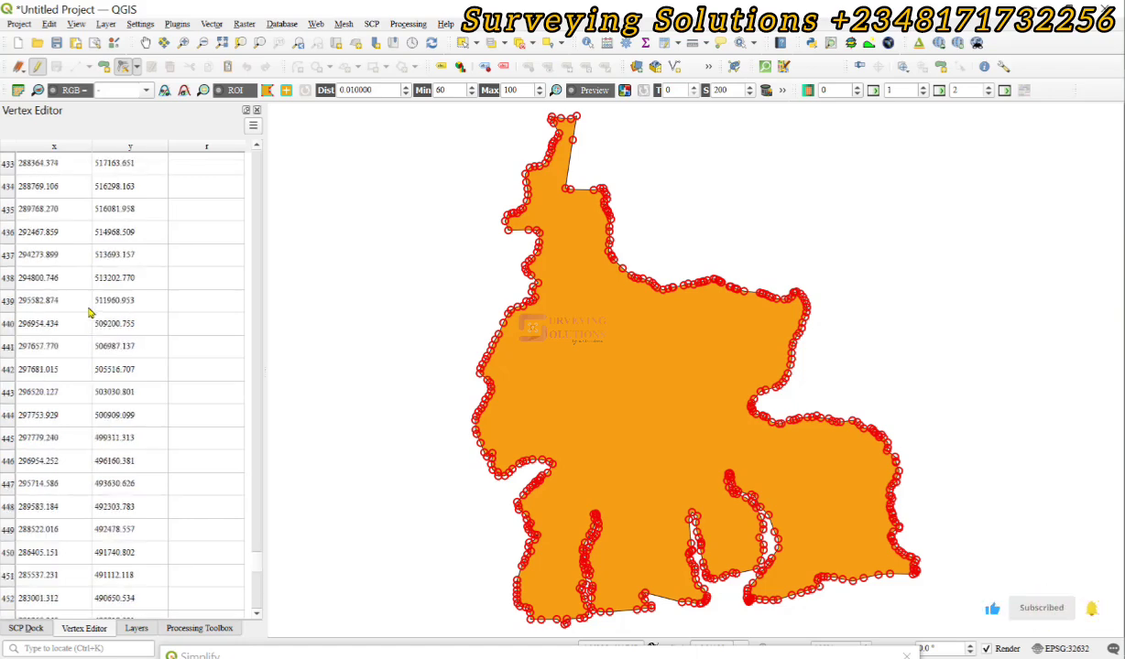
{"action": "scroll", "coordinate": [90, 314], "scroll_direction": "up", "scroll_amount": 12}
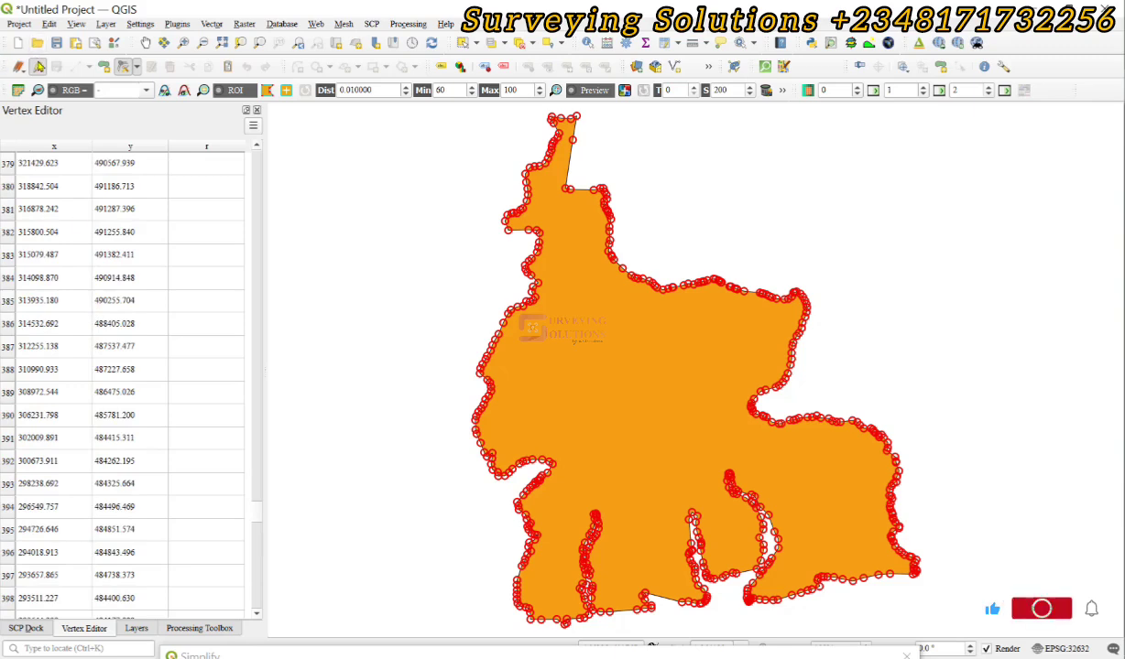
{"action": "left_click", "coordinate": [38, 68]}
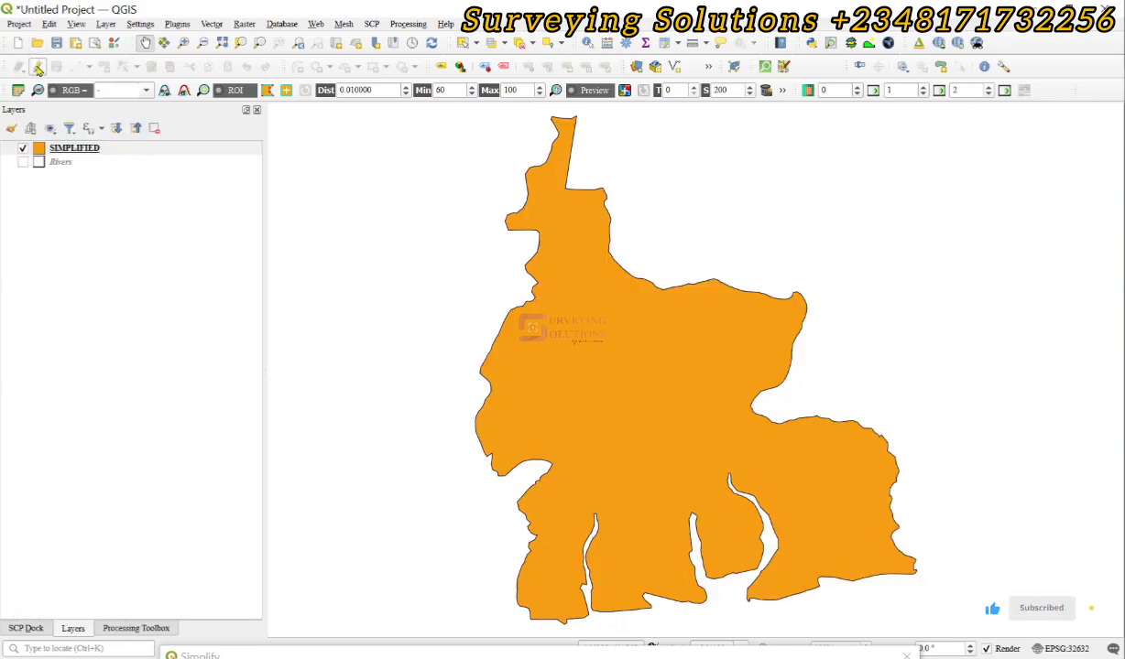
Step: Show Rivers again and give SIMPLIFIED an unfilled red outline 0.5 mm wide
{"action": "left_click", "coordinate": [23, 163]}
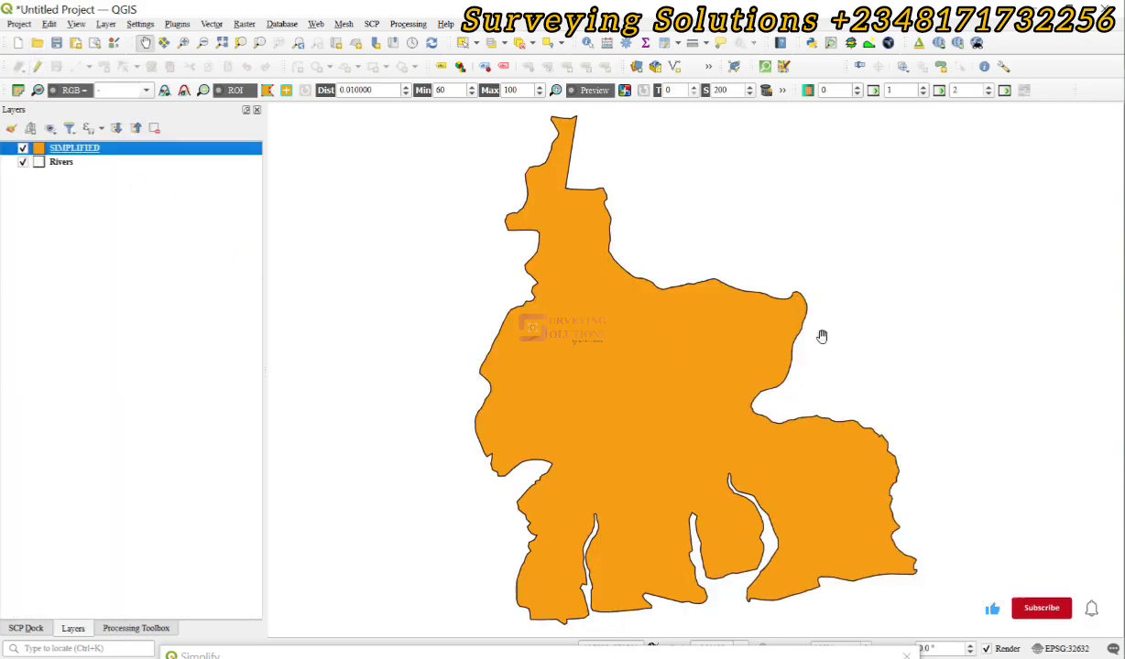
{"action": "scroll", "coordinate": [835, 316], "scroll_direction": "up", "scroll_amount": 3}
{"action": "scroll", "coordinate": [471, 163], "scroll_direction": "up", "scroll_amount": 5}
{"action": "scroll", "coordinate": [745, 327], "scroll_direction": "down", "scroll_amount": 3}
{"action": "double_click", "coordinate": [74, 148]}
{"action": "left_click", "coordinate": [171, 113]}
{"action": "triple_click", "coordinate": [549, 217]}
{"action": "type", "text": ".5"}
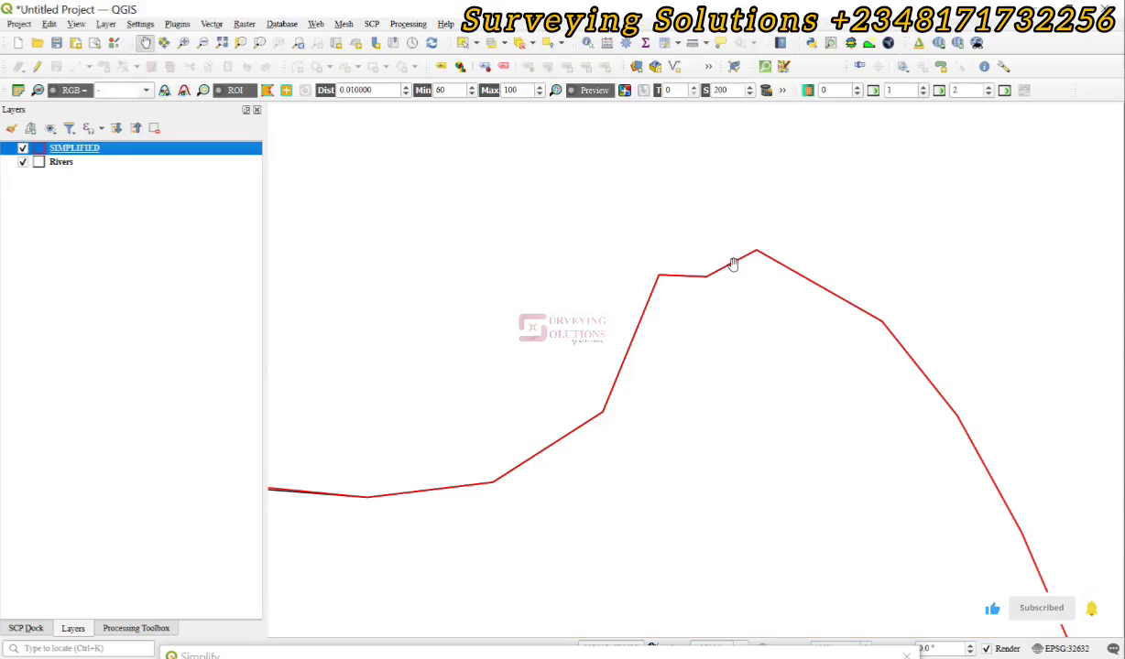
Step: Zoom and pan to compare the red SIMPLIFIED outline against the black Rivers boundary
{"action": "scroll", "coordinate": [720, 238], "scroll_direction": "up", "scroll_amount": 2}
{"action": "scroll", "coordinate": [514, 240], "scroll_direction": "down", "scroll_amount": 5}
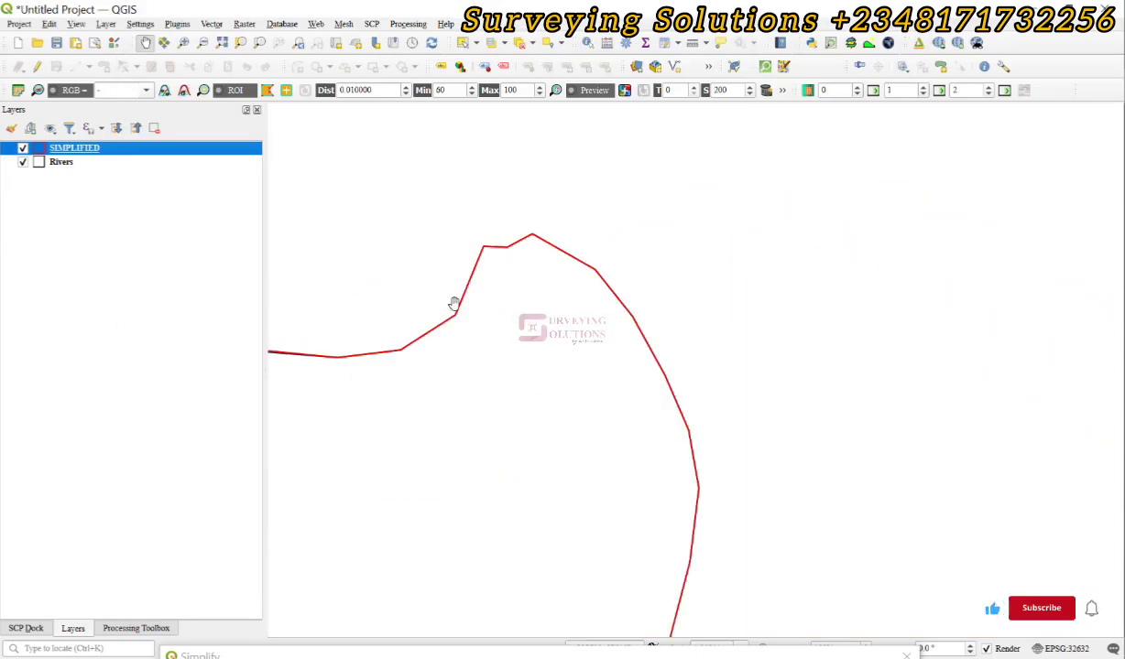
{"action": "scroll", "coordinate": [583, 264], "scroll_direction": "up", "scroll_amount": 4}
{"action": "scroll", "coordinate": [833, 322], "scroll_direction": "up", "scroll_amount": 4}
{"action": "scroll", "coordinate": [836, 347], "scroll_direction": "down", "scroll_amount": 6}
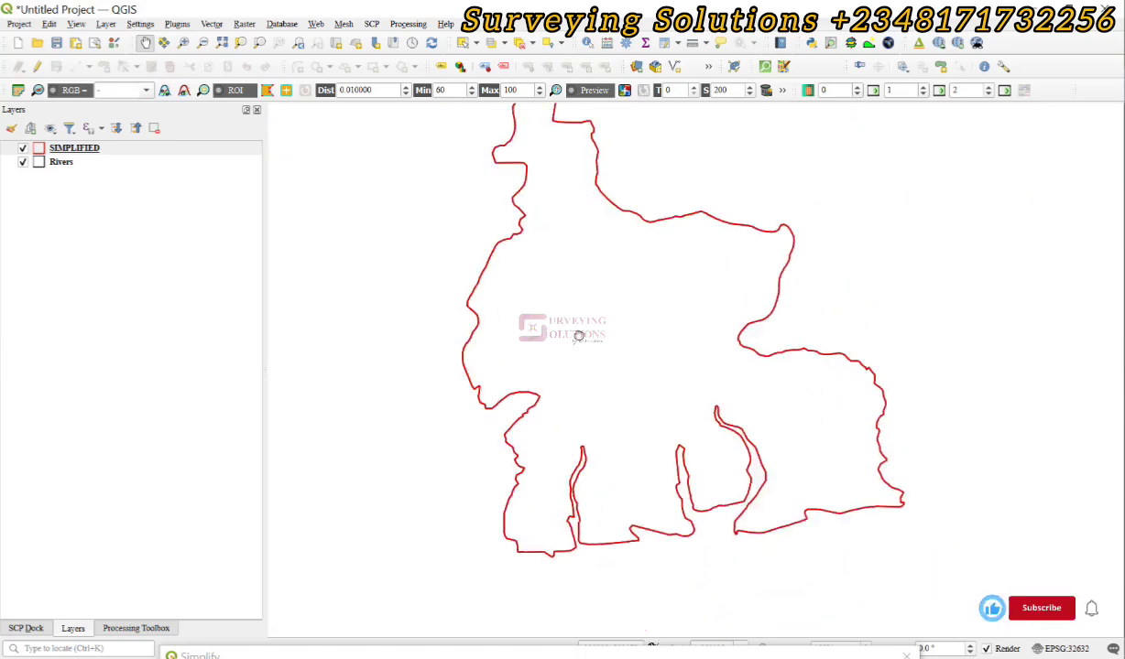
{"action": "scroll", "coordinate": [549, 449], "scroll_direction": "up", "scroll_amount": 6}
{"action": "scroll", "coordinate": [549, 377], "scroll_direction": "up", "scroll_amount": 3}
{"action": "scroll", "coordinate": [735, 359], "scroll_direction": "down", "scroll_amount": 2}
{"action": "scroll", "coordinate": [736, 351], "scroll_direction": "up", "scroll_amount": 2}
{"action": "left_click_drag", "start_coordinate": [735, 351], "coordinate": [626, 480]}
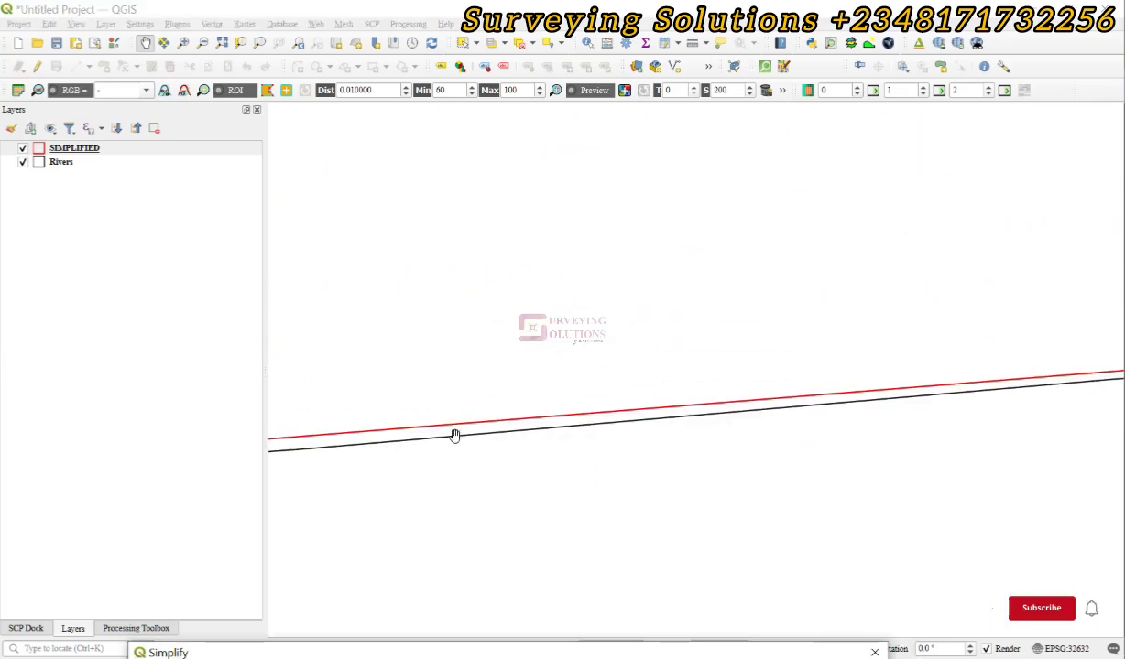
{"action": "scroll", "coordinate": [461, 444], "scroll_direction": "down", "scroll_amount": 4}
{"action": "scroll", "coordinate": [462, 444], "scroll_direction": "down", "scroll_amount": 1}
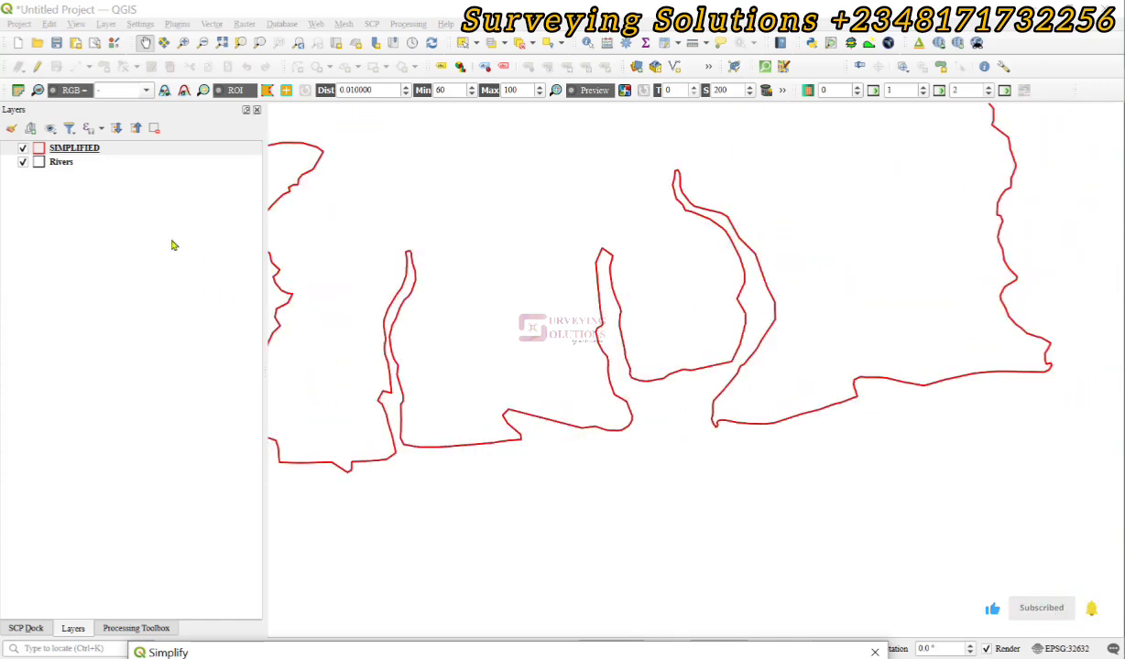
Step: Zoom to the full SIMPLIFIED layer, then hide and re-show it to compare with Rivers
{"action": "right_click", "coordinate": [99, 149]}
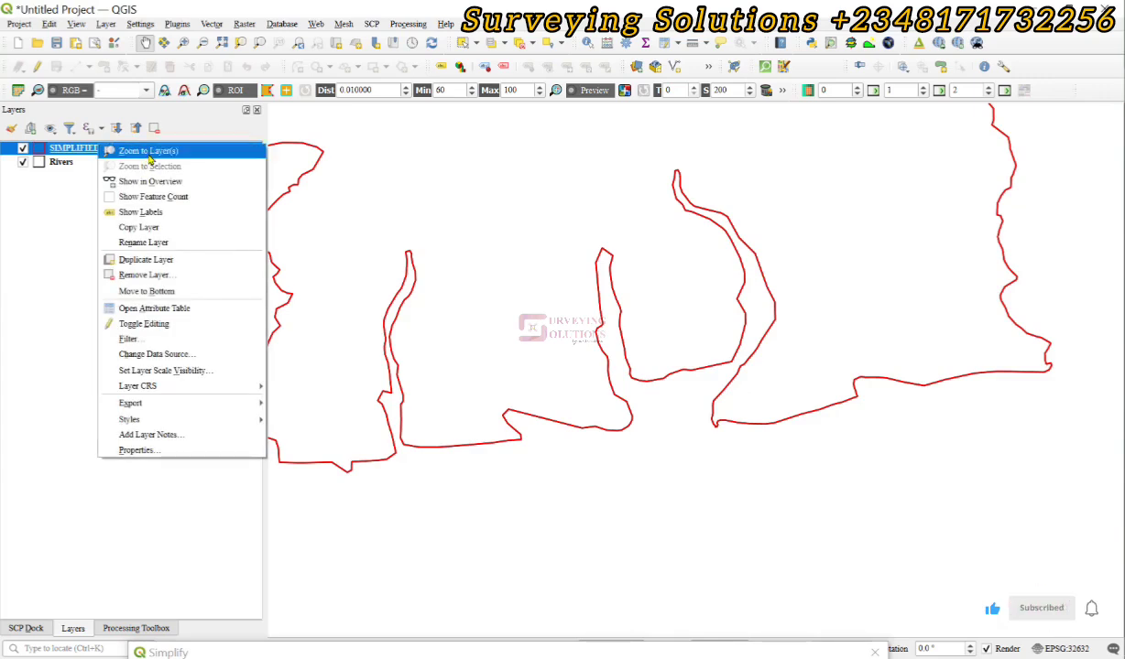
{"action": "left_click", "coordinate": [124, 154]}
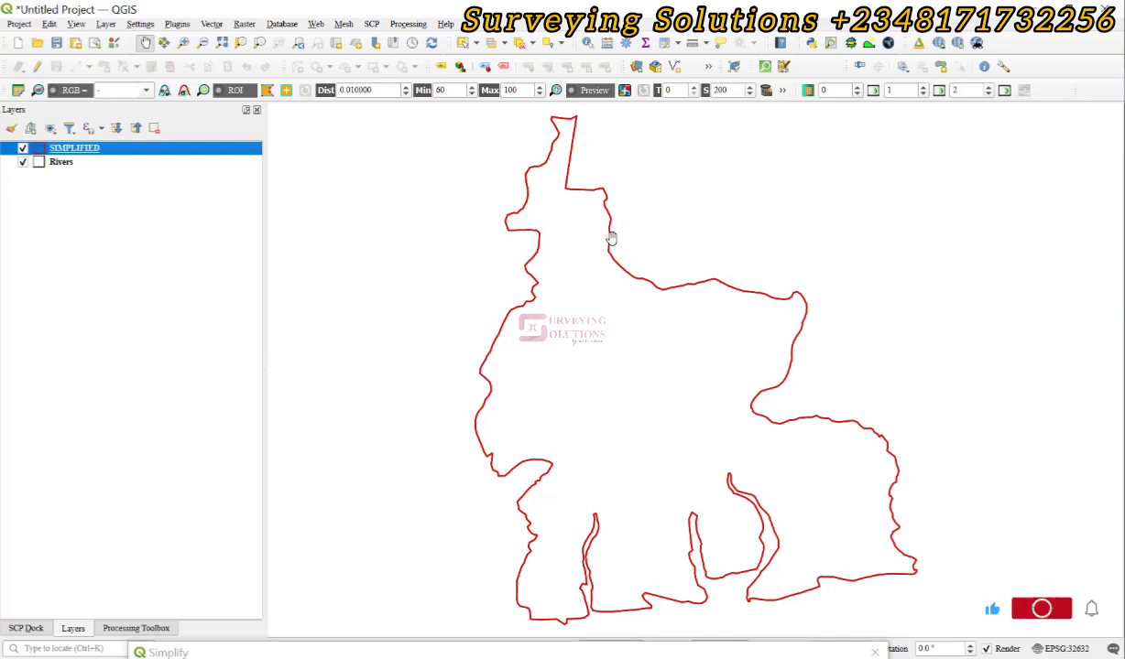
{"action": "left_click", "coordinate": [24, 148]}
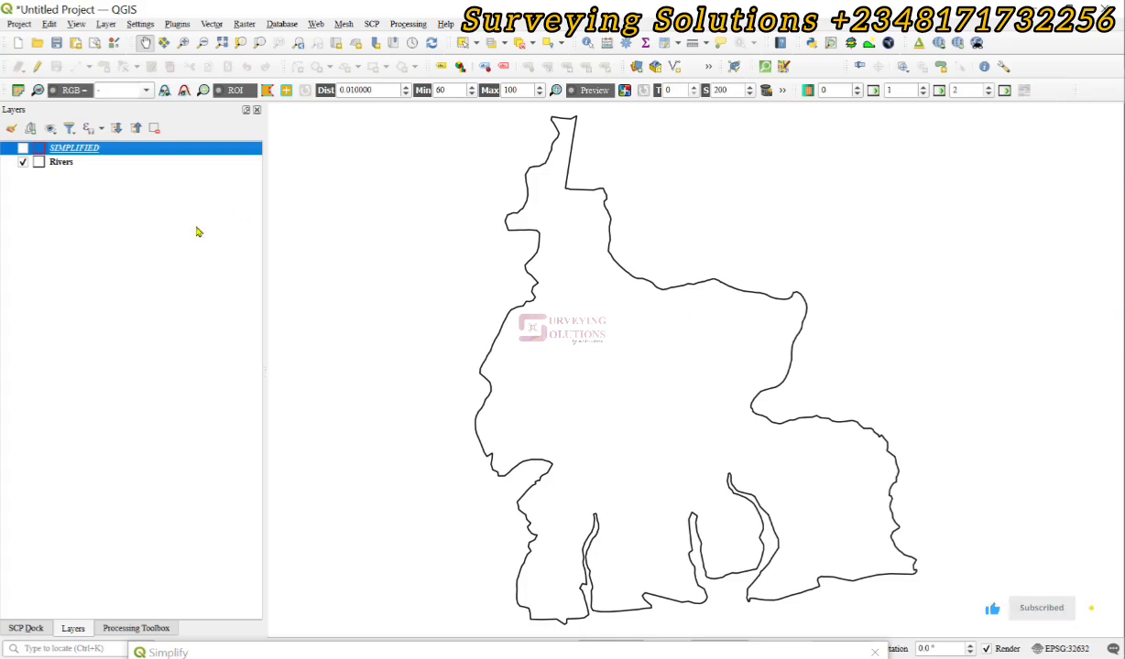
{"action": "left_click", "coordinate": [22, 149]}
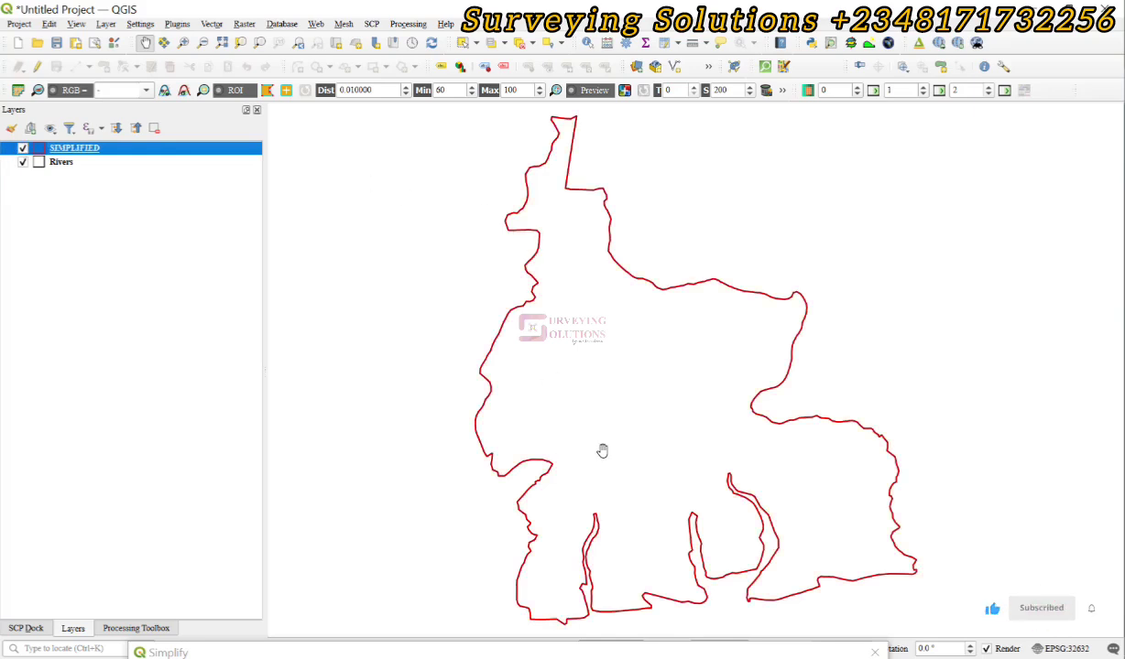